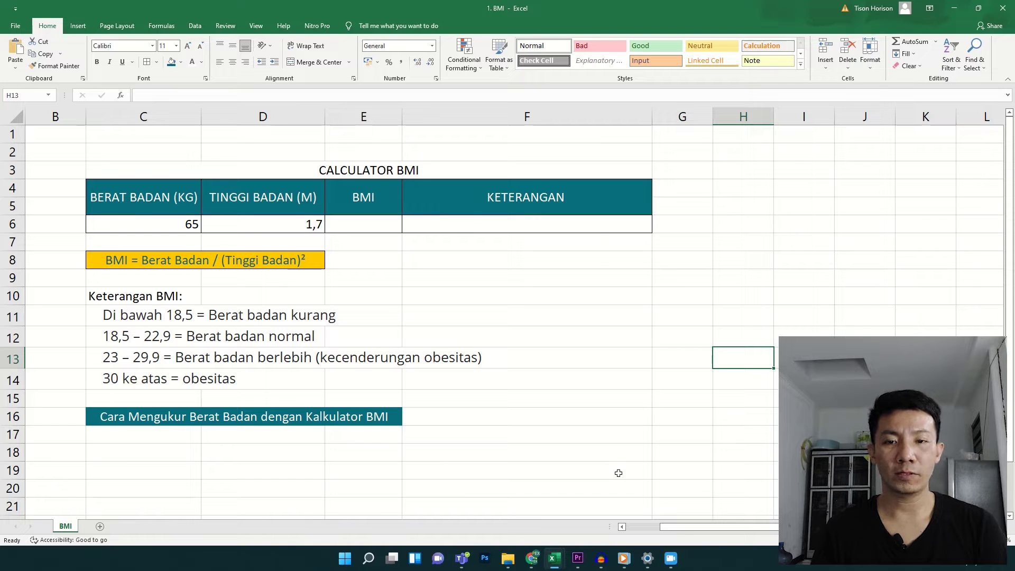
pyautogui.click(132, 258)
pyautogui.click(131, 242)
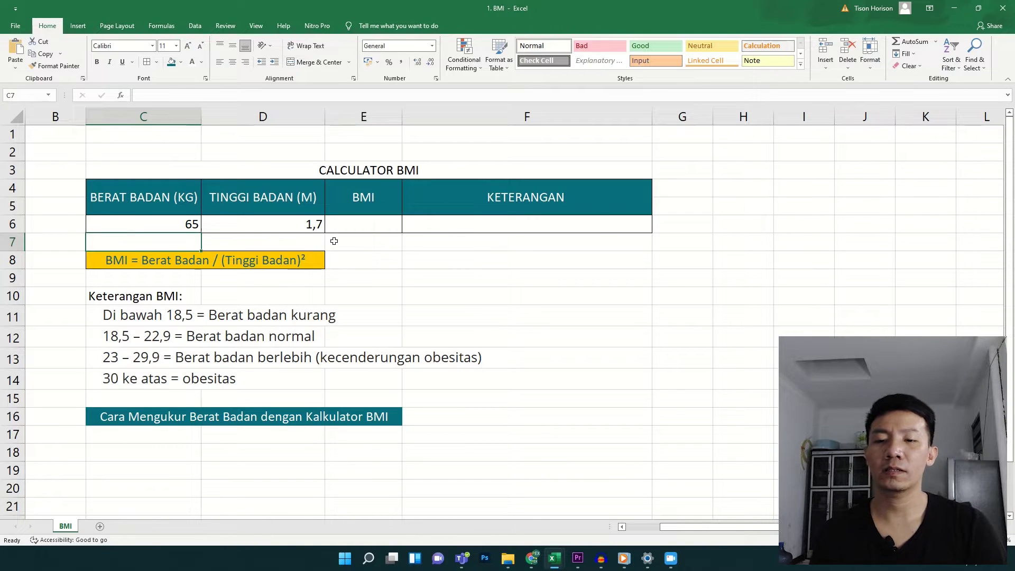
pyautogui.click(354, 246)
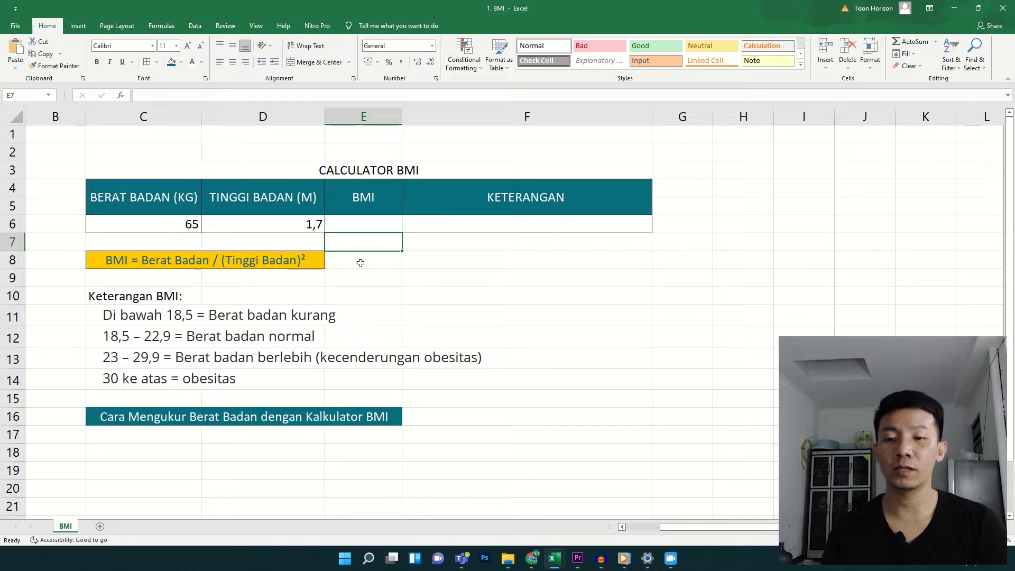
pyautogui.click(379, 262)
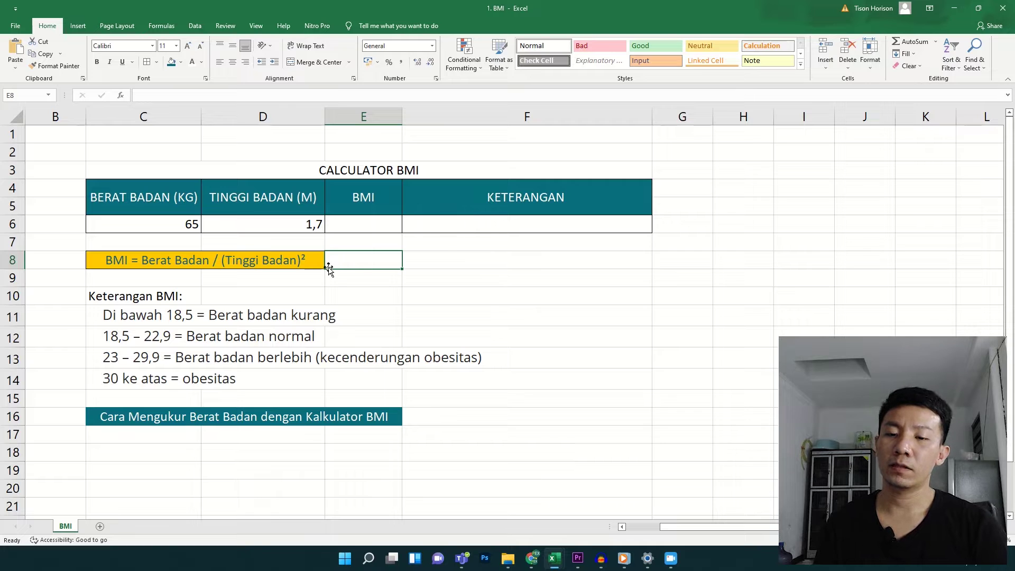
pyautogui.click(367, 225)
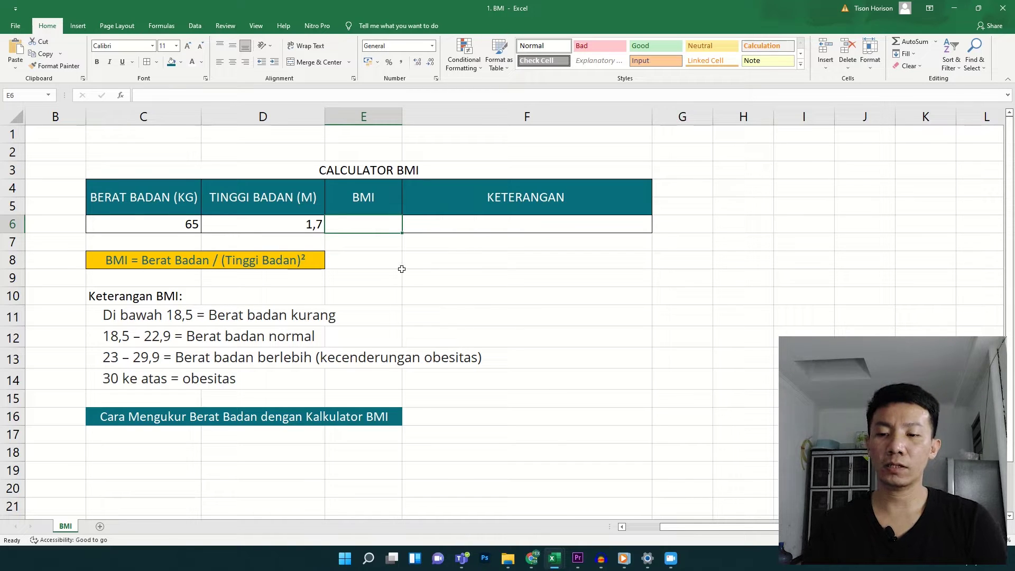
pyautogui.click(128, 260)
# Calculate the BMI in cell E6 with the formula =C6/D6^2
pyautogui.click(349, 228)
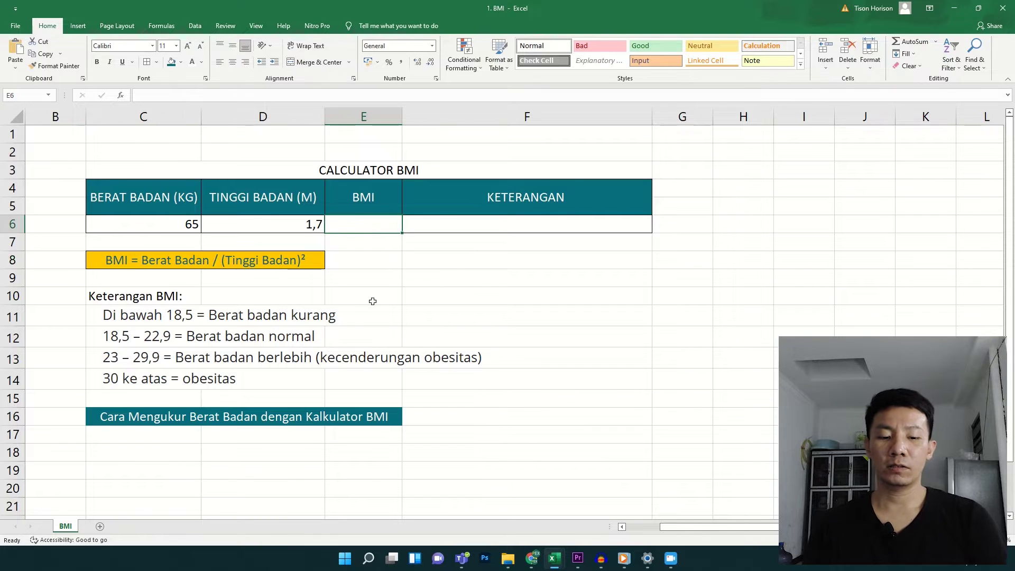
pyautogui.write('=')
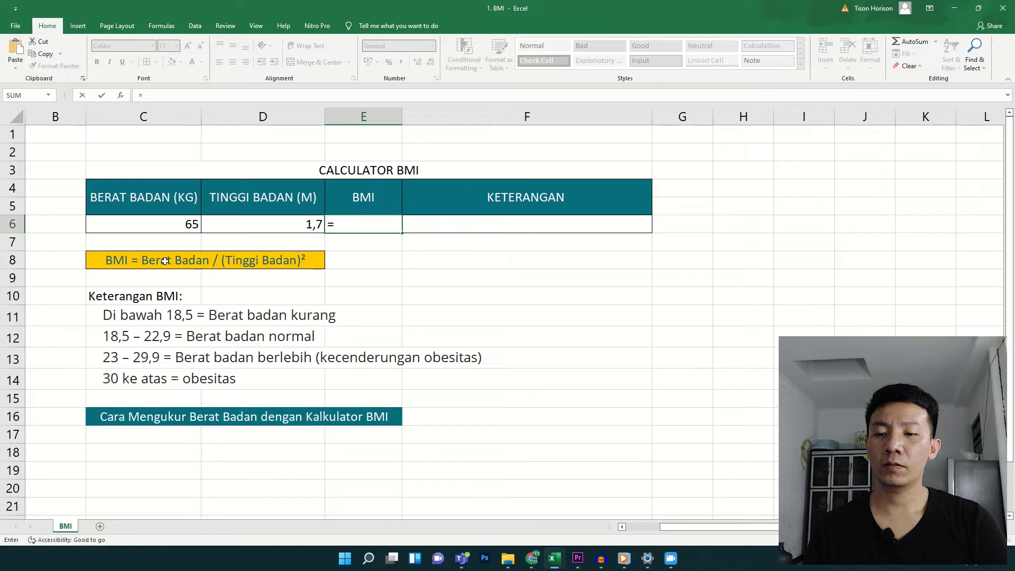
pyautogui.click(173, 225)
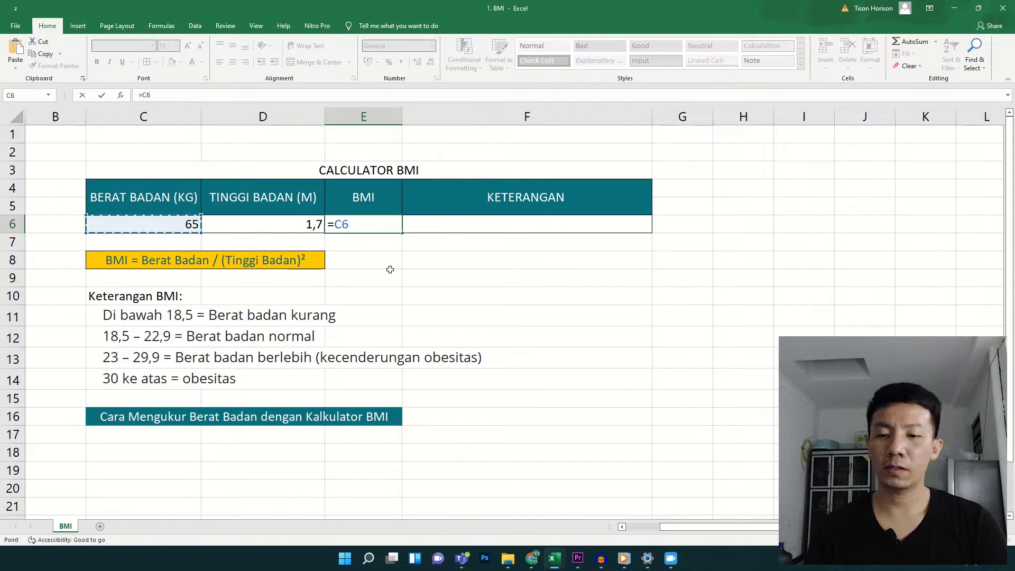
pyautogui.write('/')
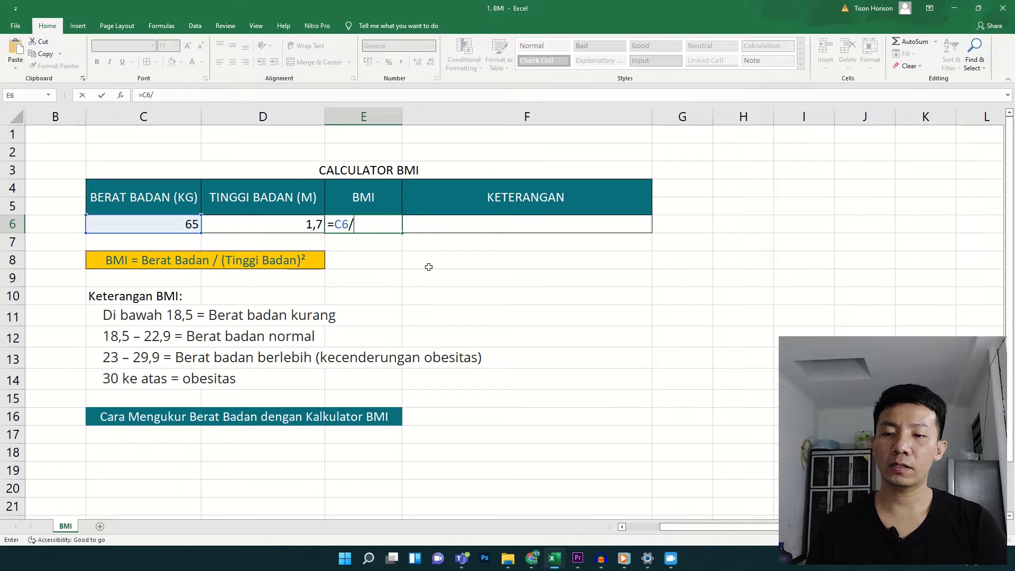
pyautogui.click(286, 226)
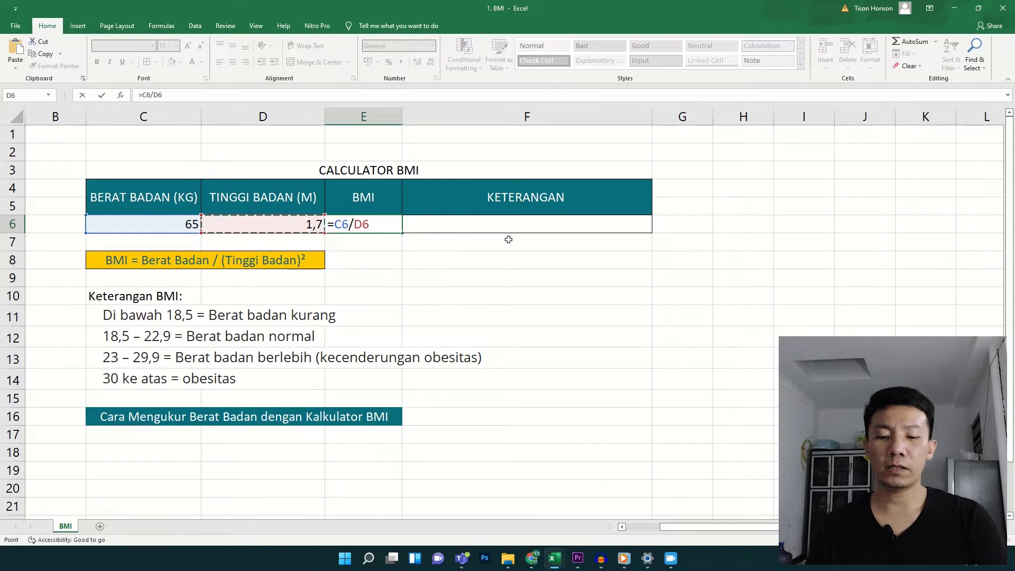
pyautogui.write('^2')
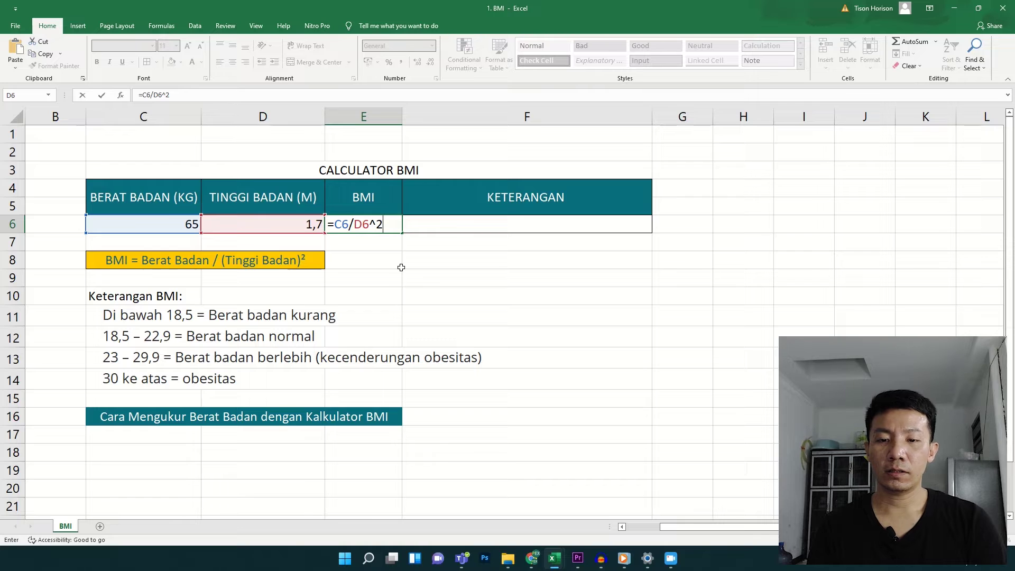
pyautogui.press('Return')
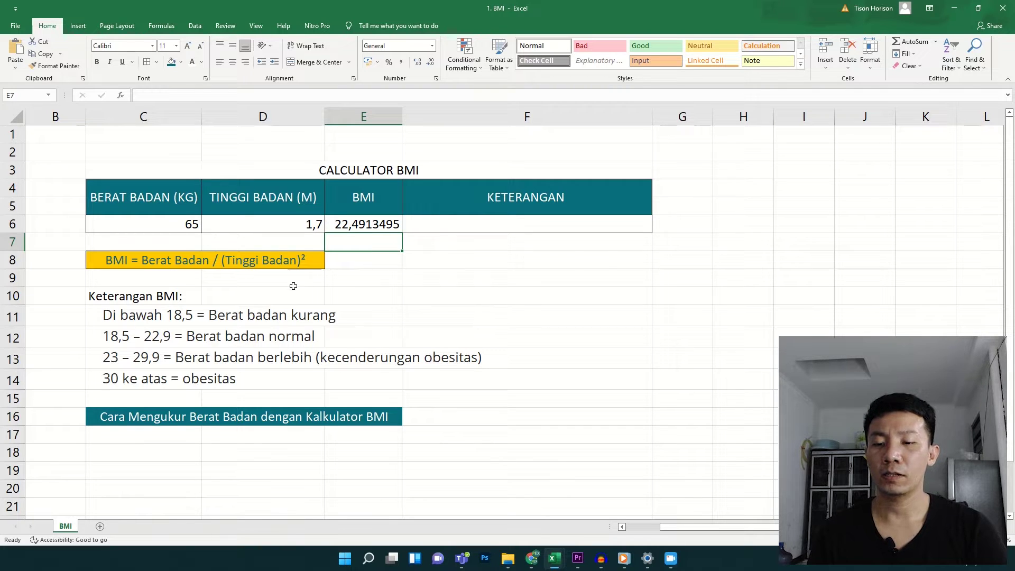
pyautogui.click(352, 226)
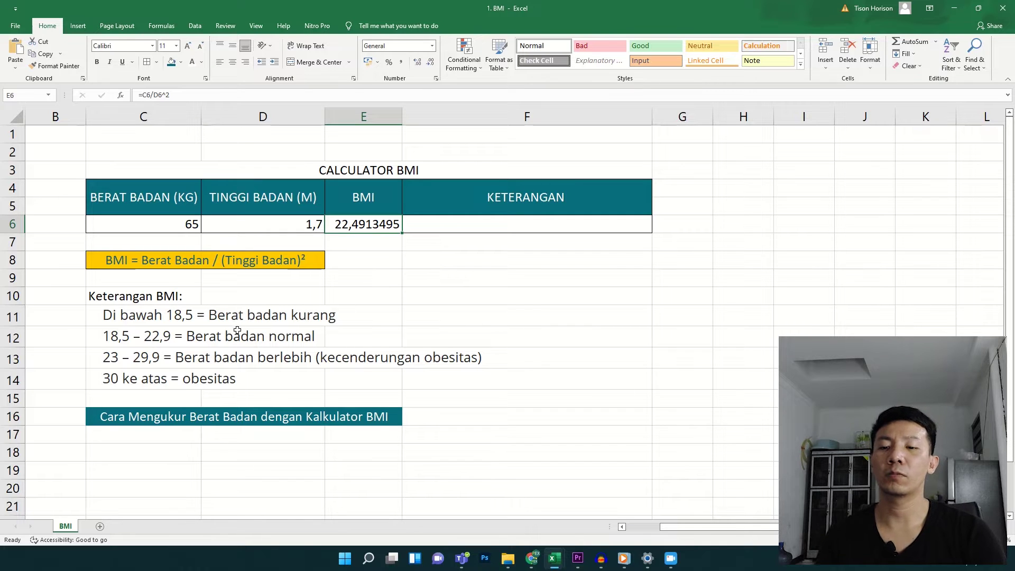
# Start an IF formula in cell F6 that returns "Berat Badan Kurang" when E6<18,5
pyautogui.click(443, 223)
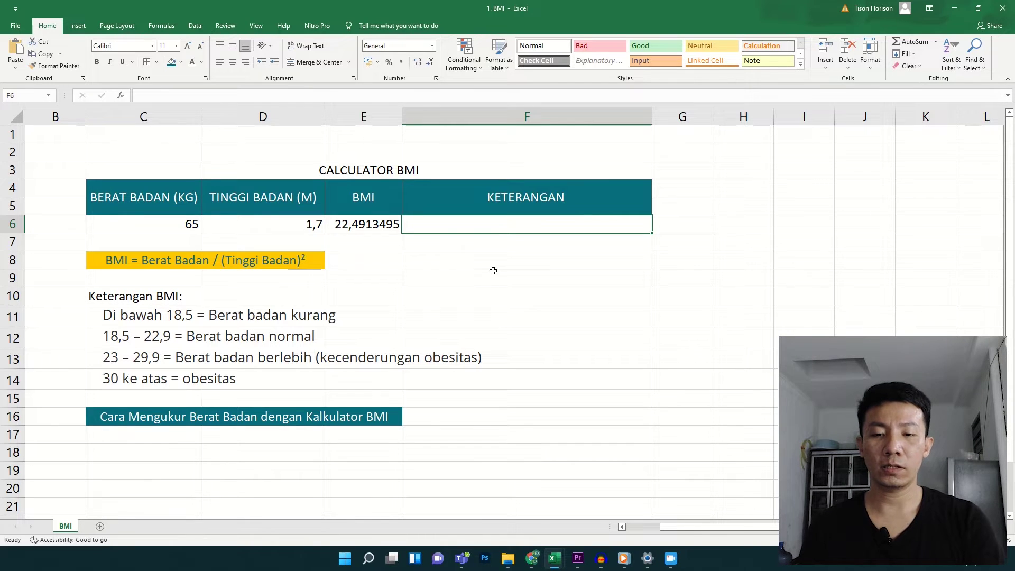
pyautogui.write('=IF(')
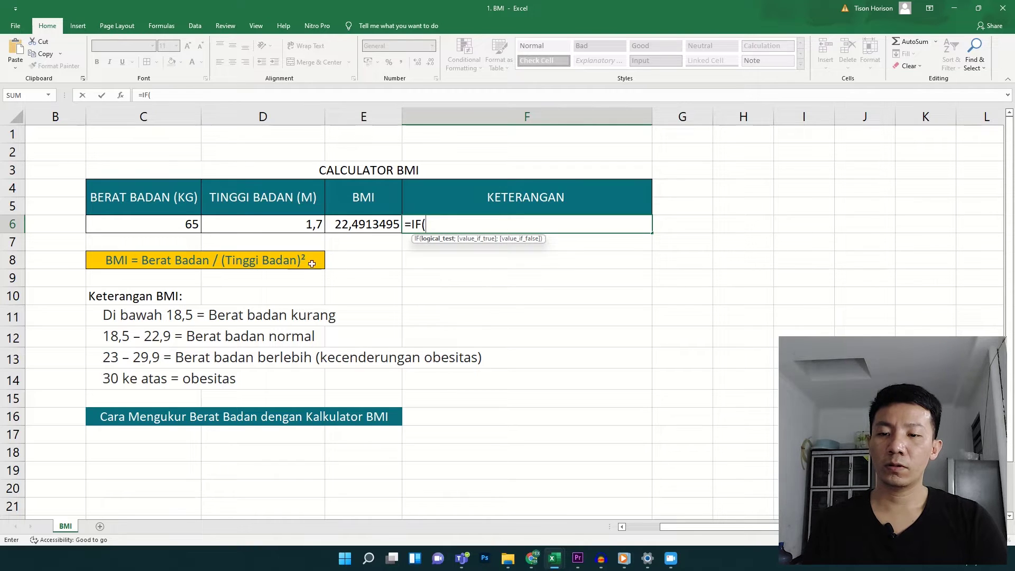
pyautogui.click(364, 226)
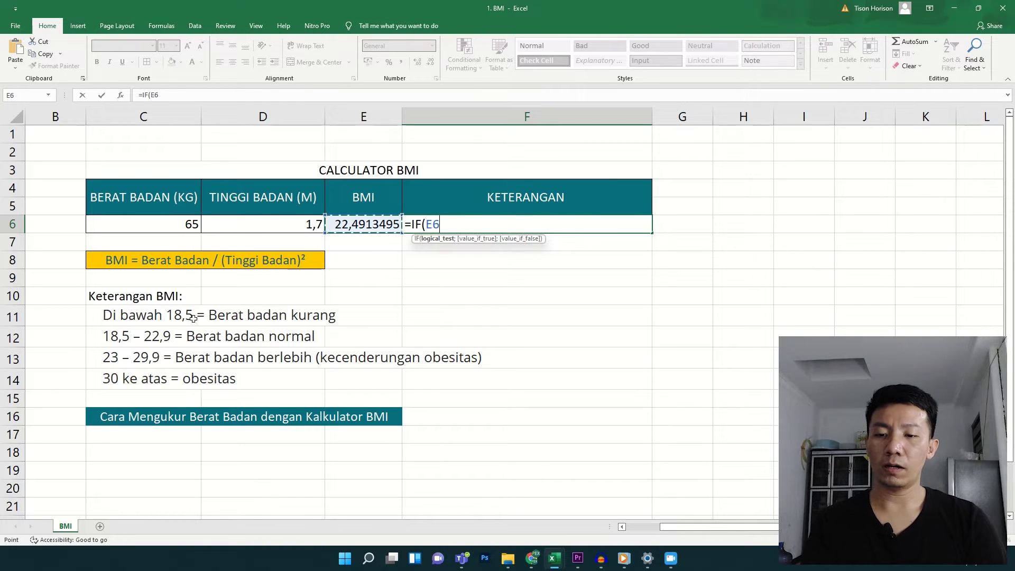
pyautogui.write('<18,5')
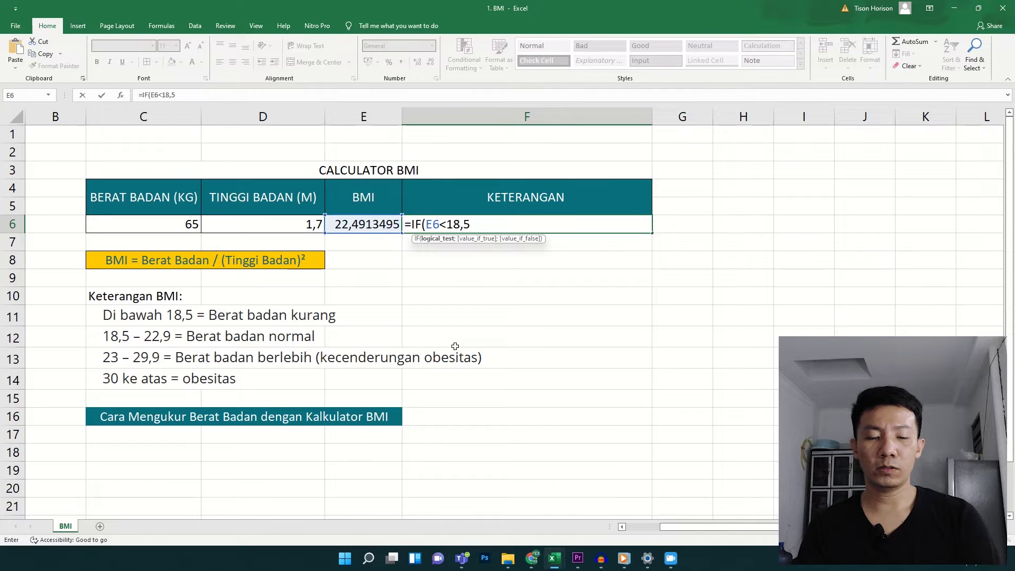
pyautogui.write(';')
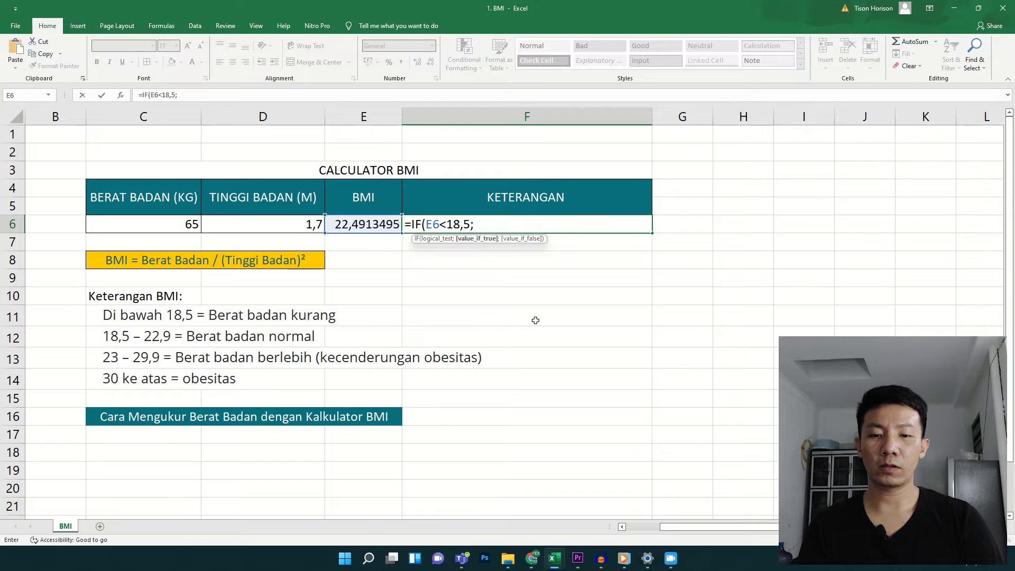
pyautogui.write('"')
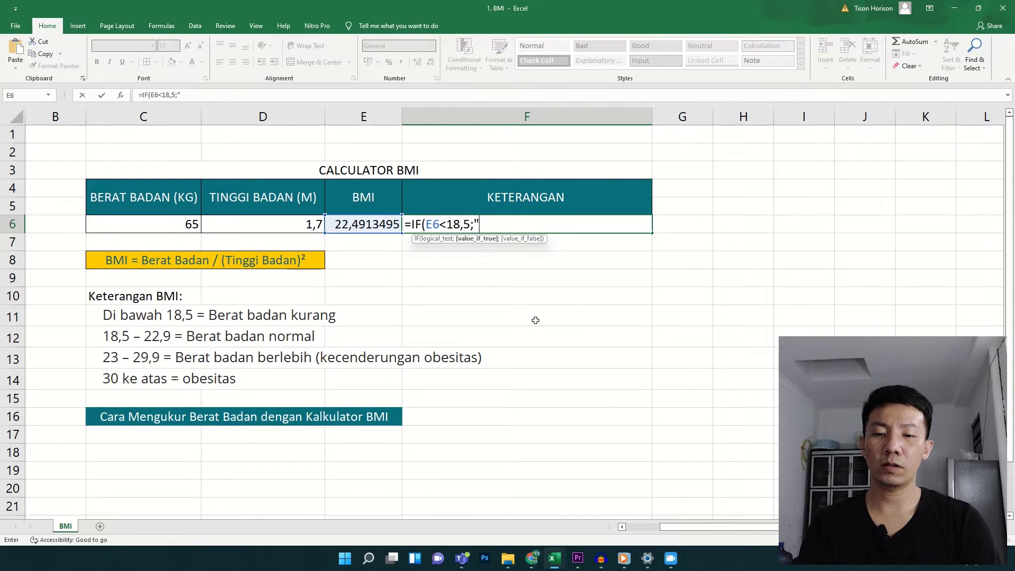
pyautogui.write('Berat BA')
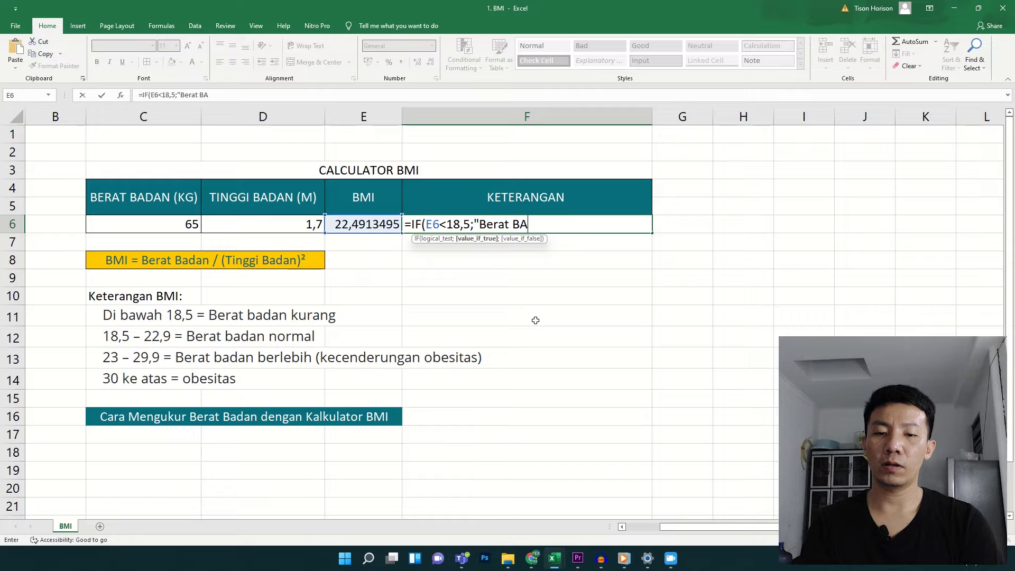
pyautogui.press('BackSpace')
pyautogui.write('adan ')
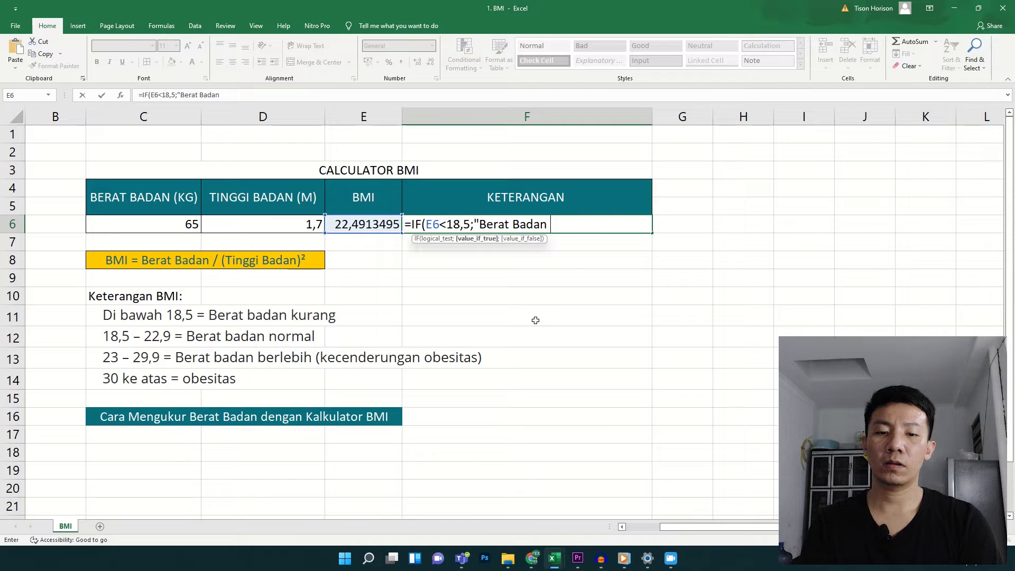
pyautogui.write('Kurang')
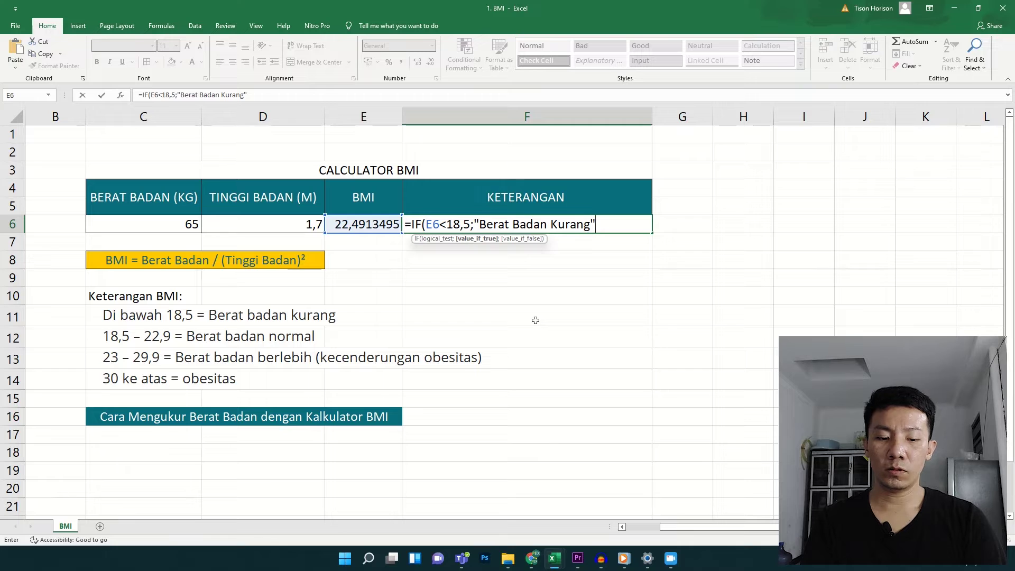
pyautogui.write('";')
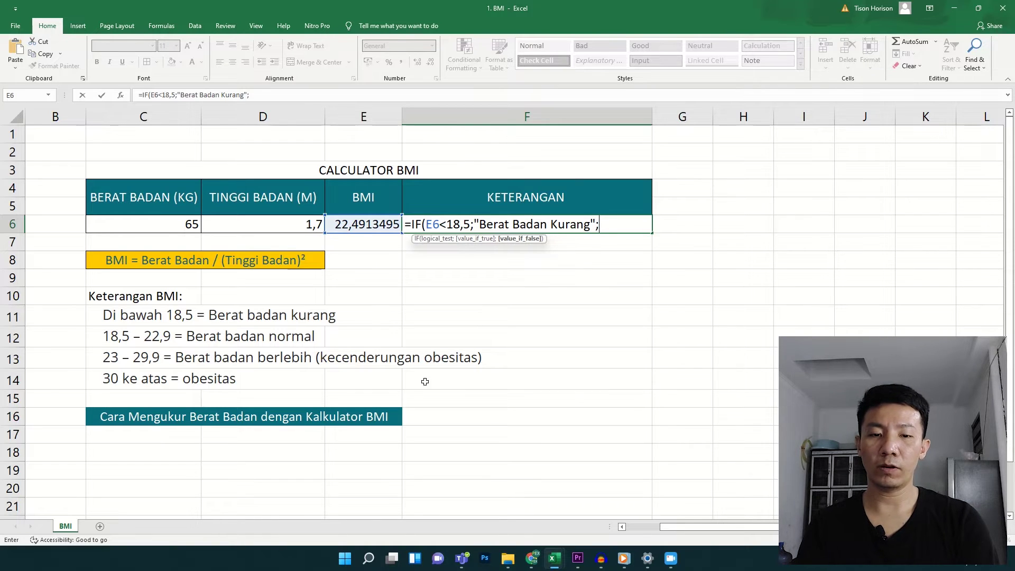
# Nest a second IF as the false result of the F6 formula, with the test E6<=18,5
pyautogui.write('IF(')
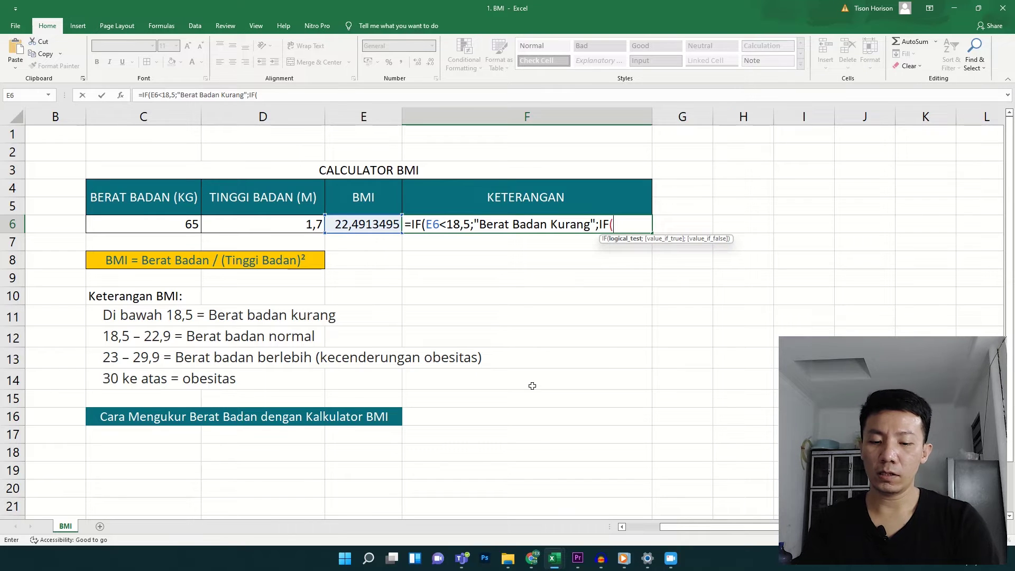
pyautogui.click(359, 225)
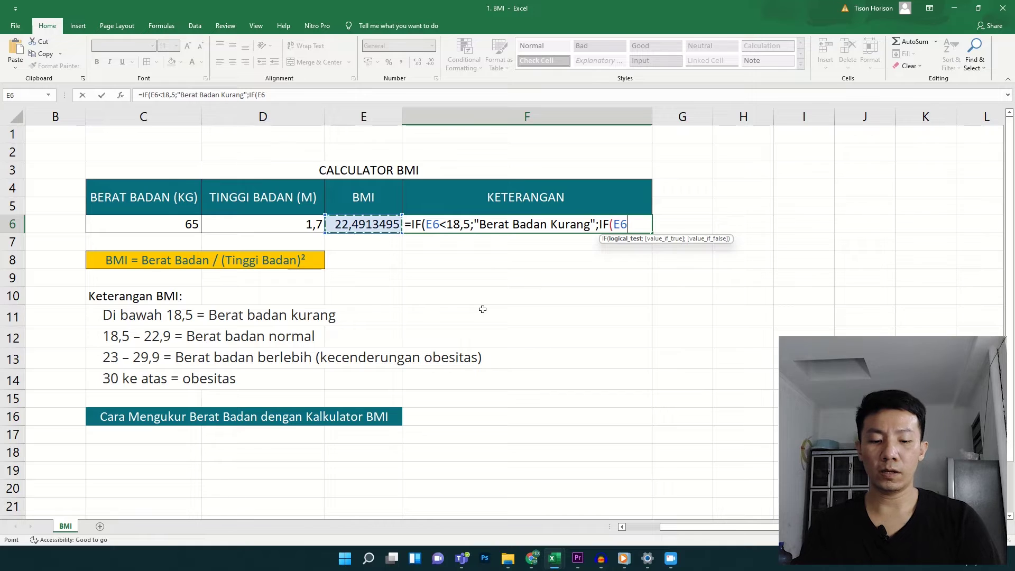
pyautogui.write('<')
pyautogui.write('=18,')
pyautogui.write('5')
pyautogui.press('BackSpace')
pyautogui.write(',5')
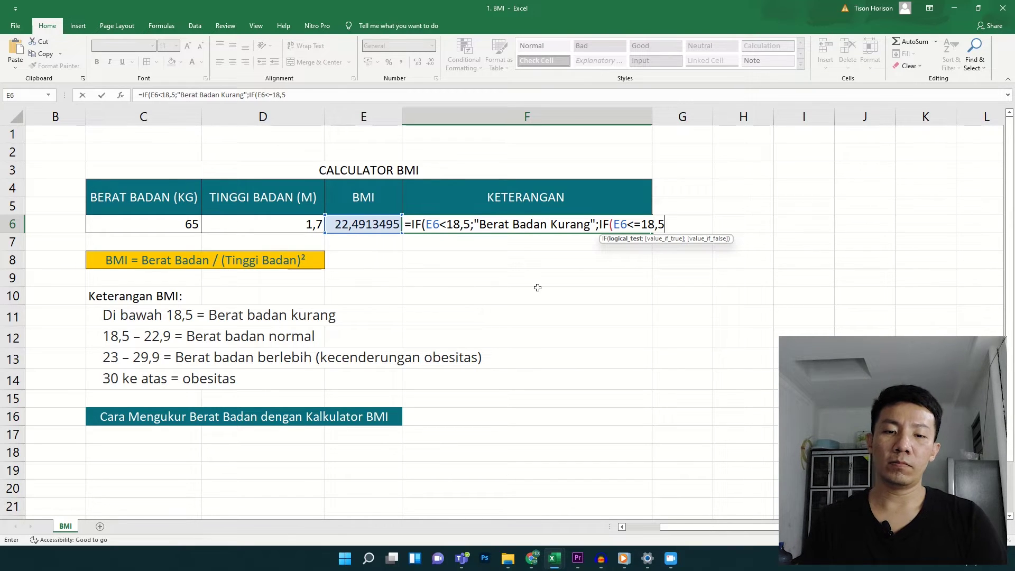
# Wrap the nested IF's test in an AND function and add E6>=22,9 as its second condition
pyautogui.click(613, 224)
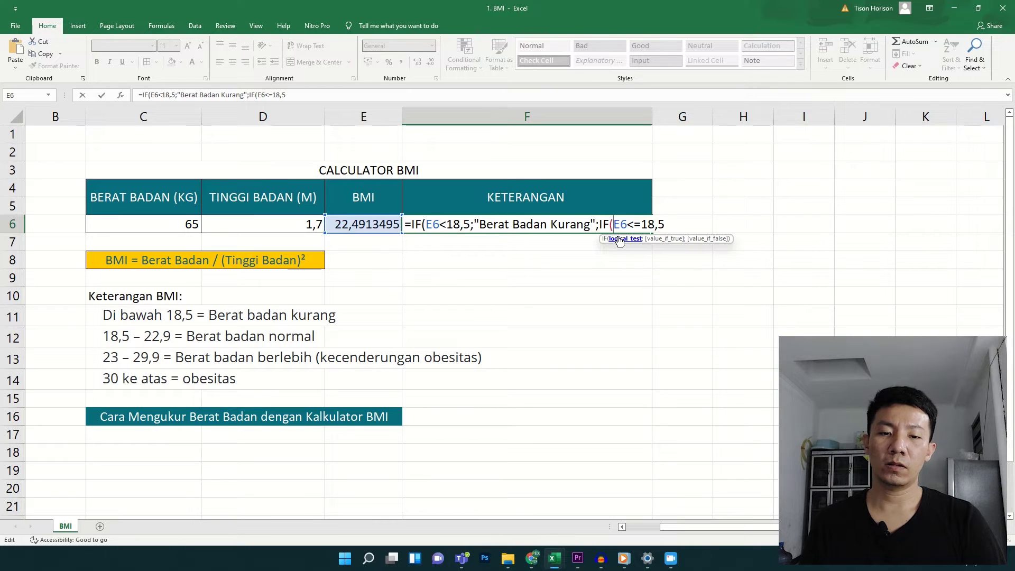
pyautogui.write('and')
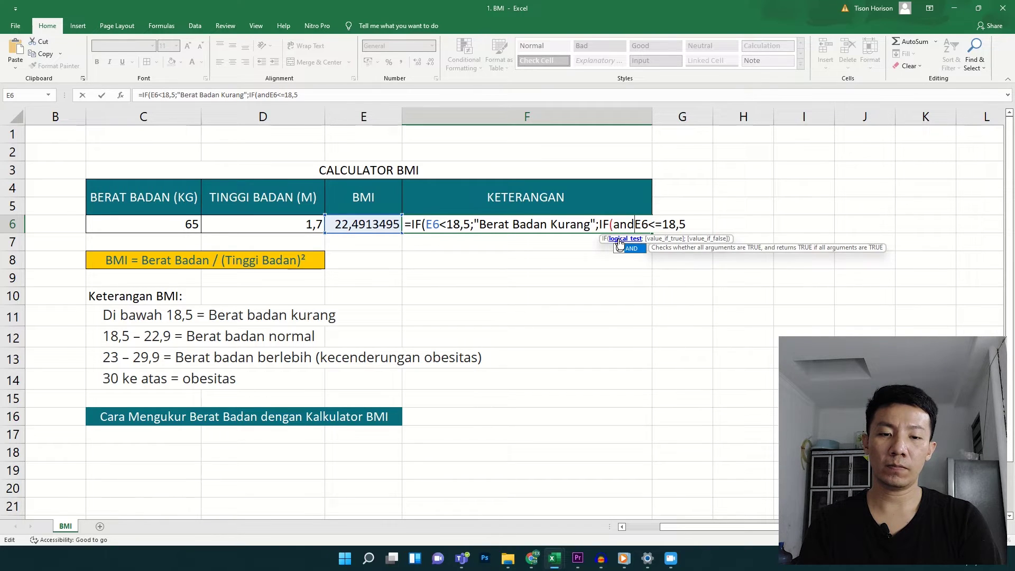
pyautogui.press('Tab')
pyautogui.click(700, 225)
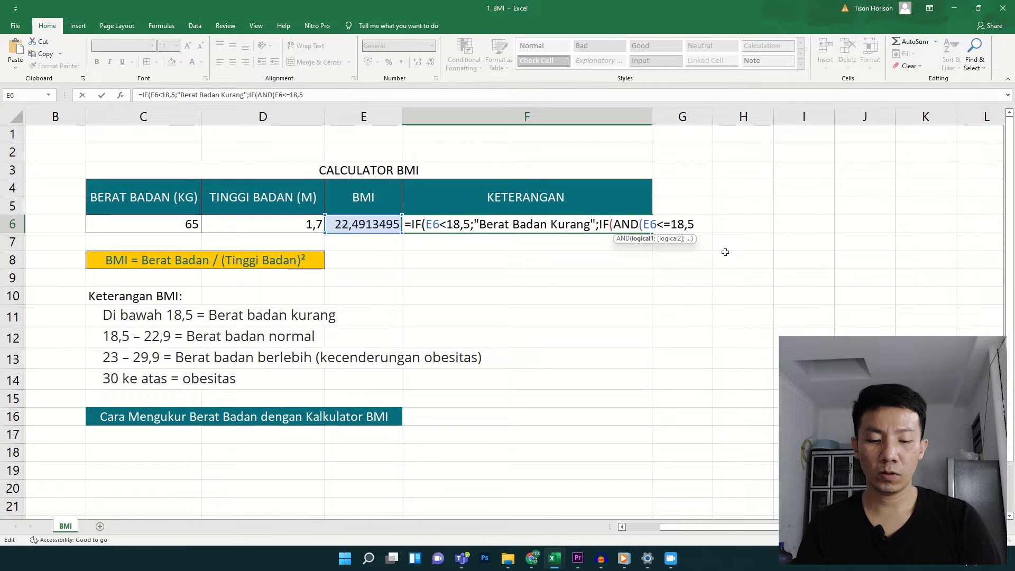
pyautogui.write(';')
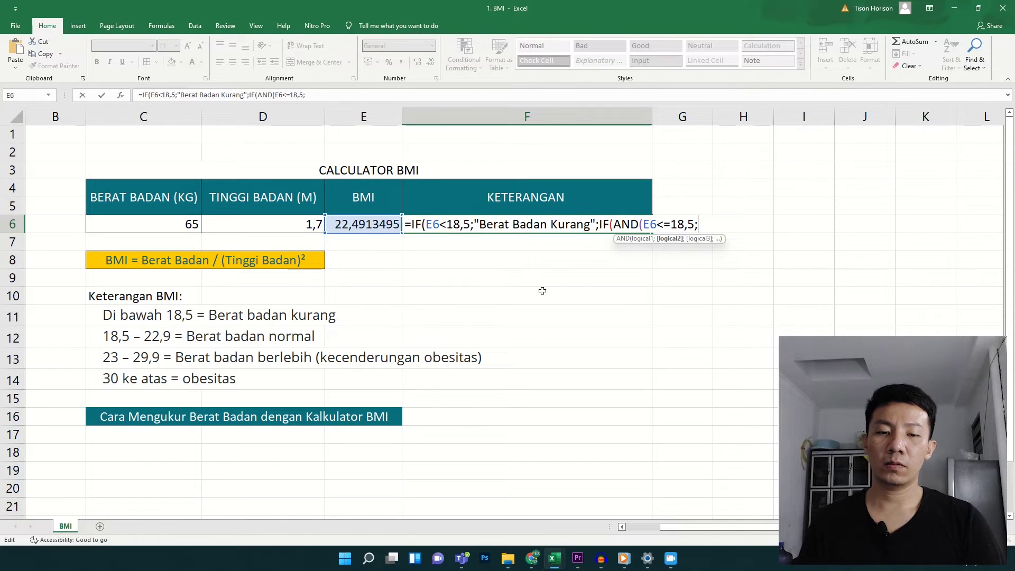
pyautogui.click(338, 227)
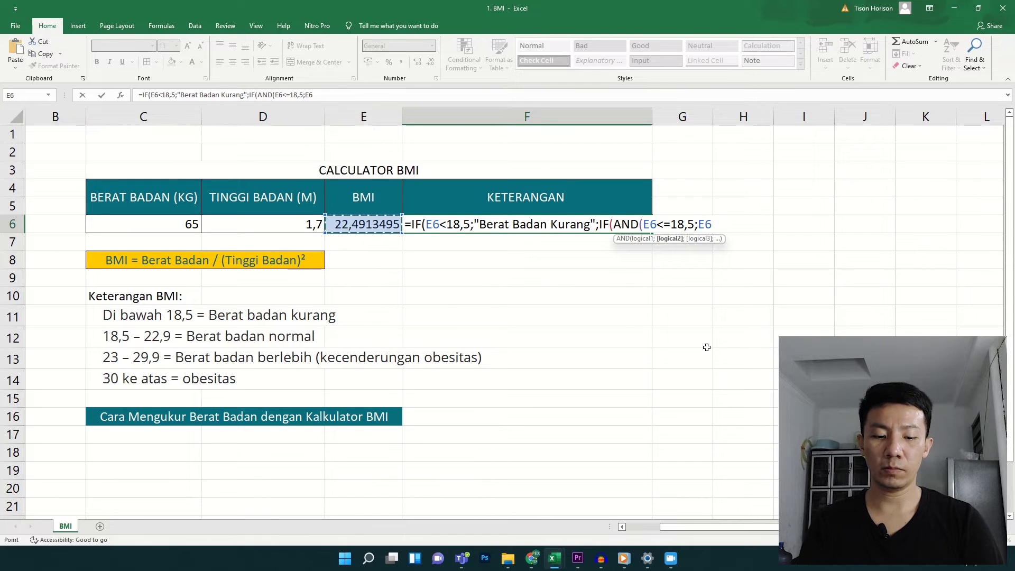
pyautogui.write('>=')
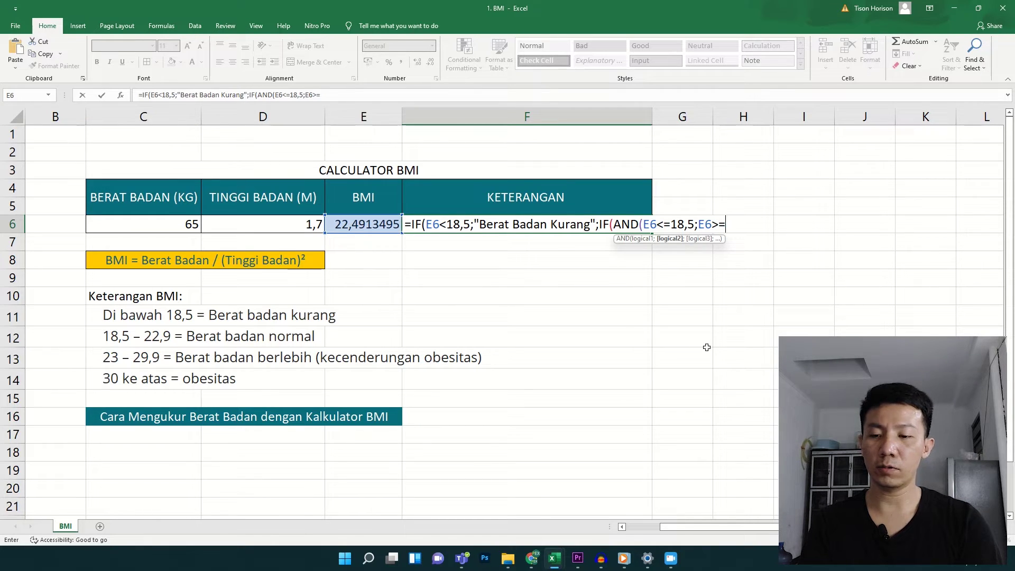
pyautogui.write('22,9')
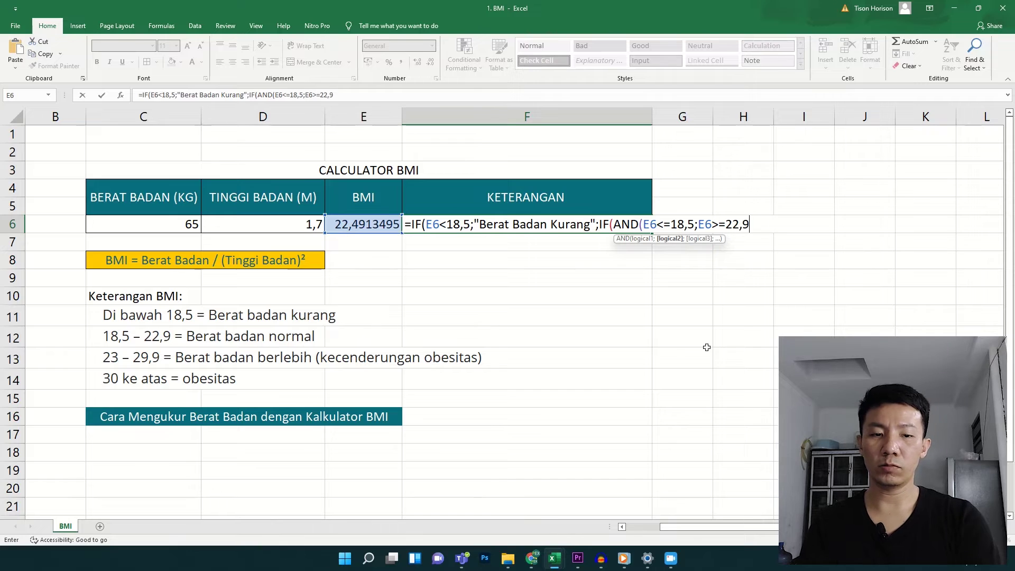
pyautogui.write(')')
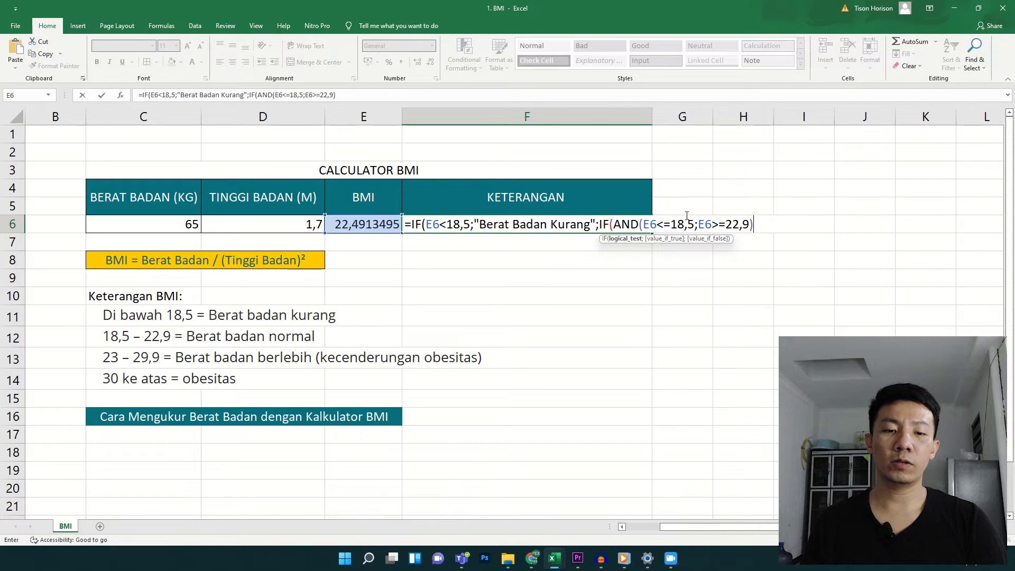
# Set "Berat Badan Normal" as the true result of the second IF in the F6 formula
pyautogui.write(';"')
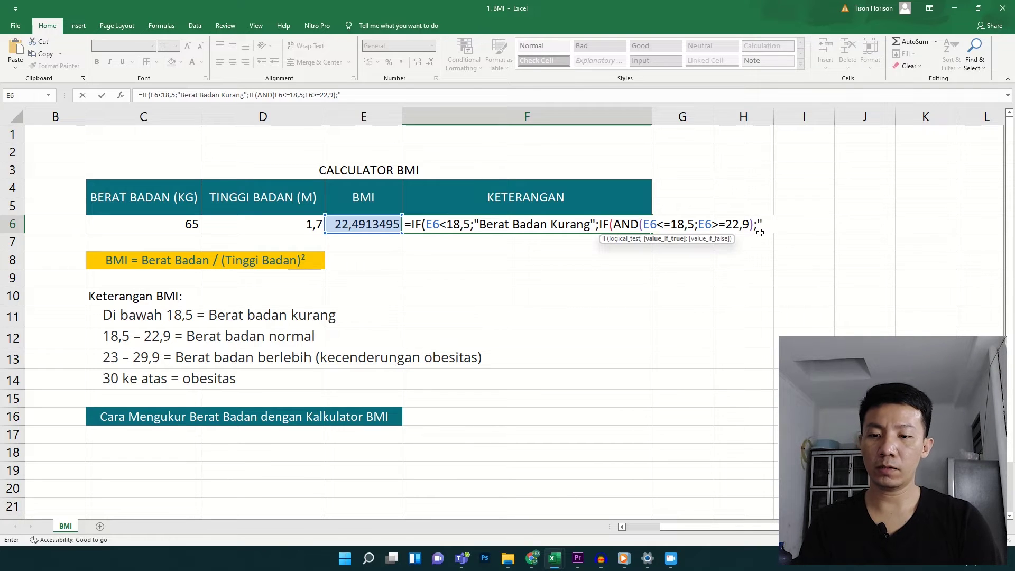
pyautogui.write('Berat Ba')
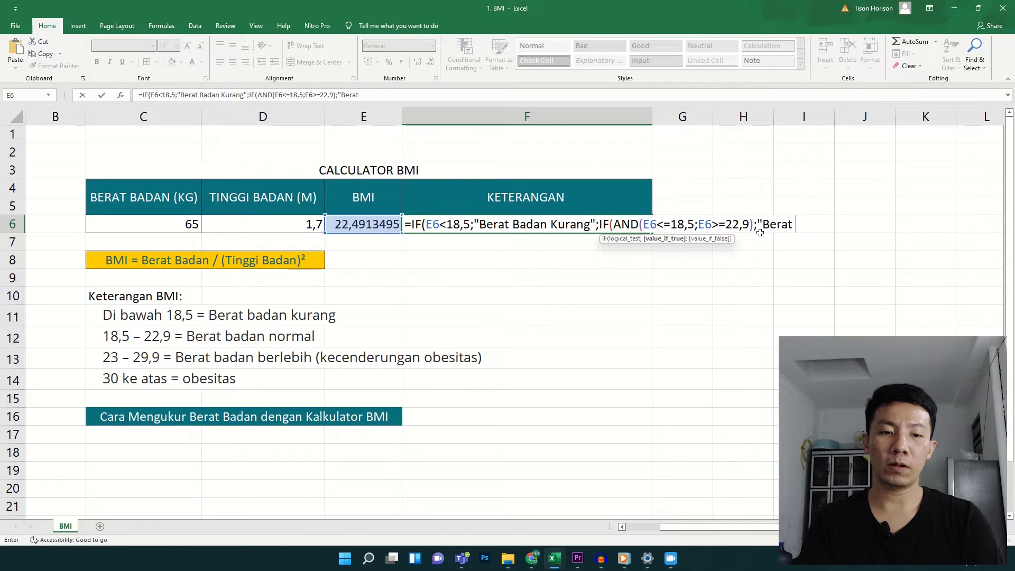
pyautogui.write('dan Niormal"')
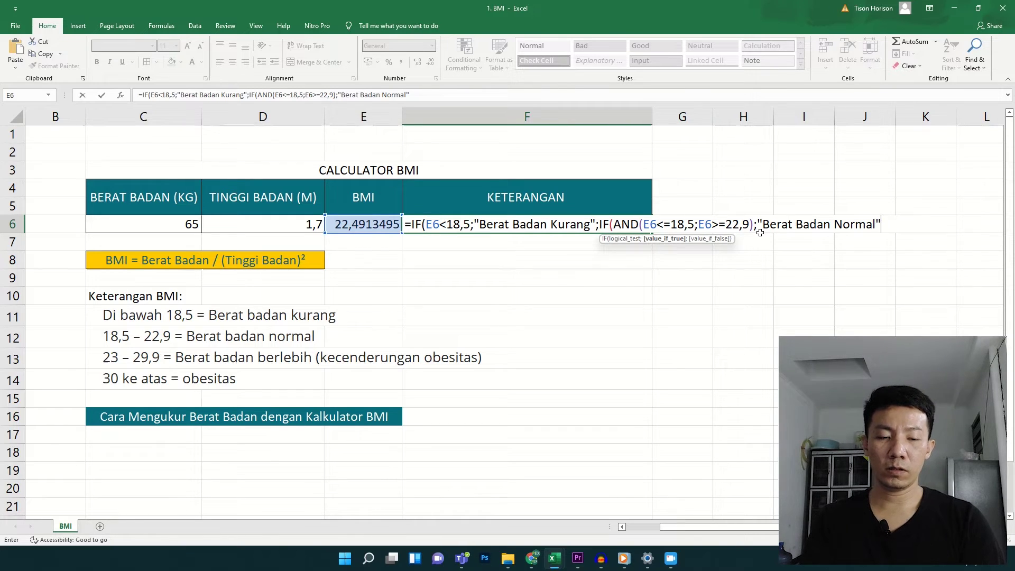
# Nest a third IF as the second IF's false result, with an AND test that begins with E6<=
pyautogui.write(';')
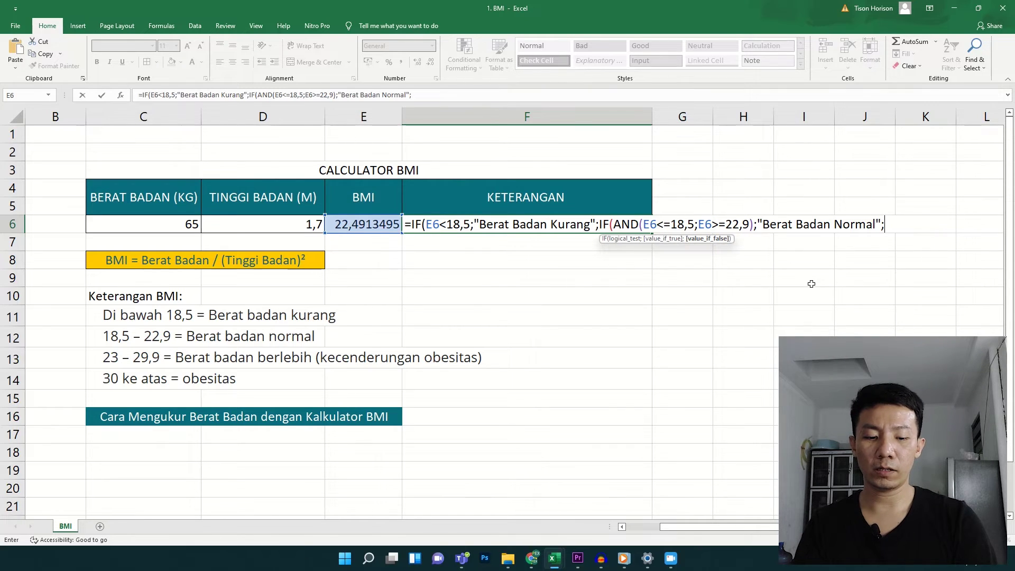
pyautogui.write('if')
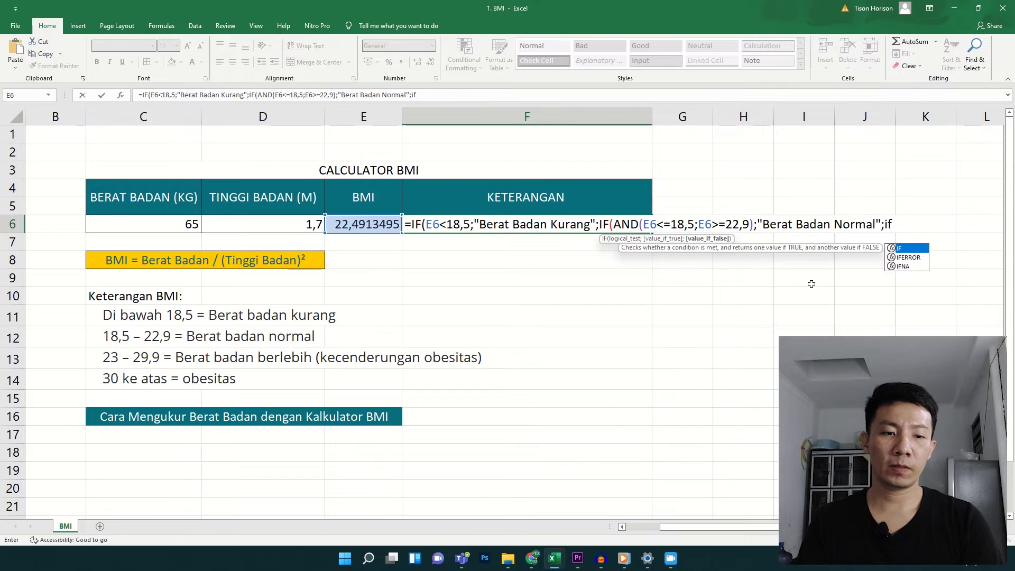
pyautogui.press('Tab')
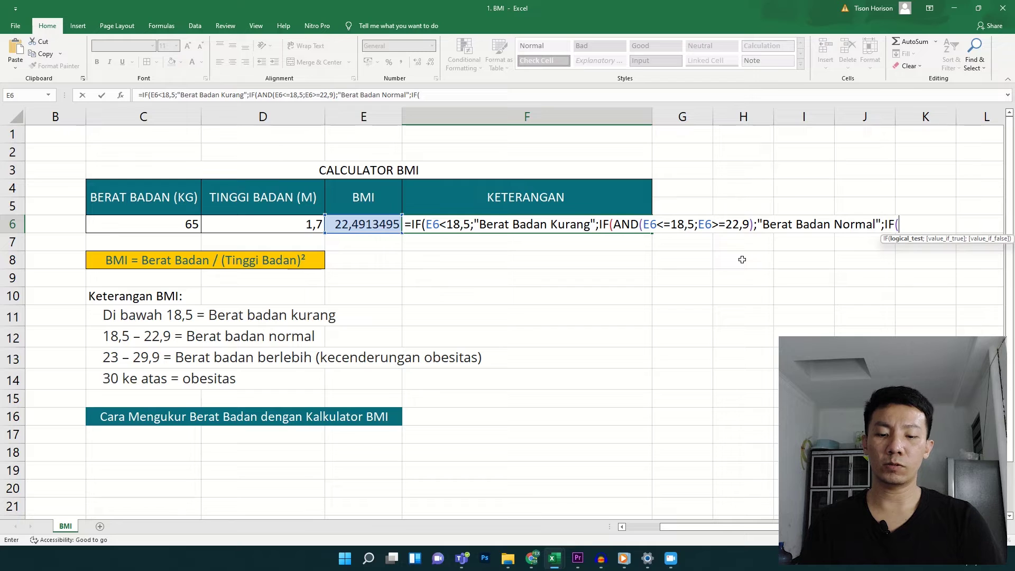
pyautogui.write('and')
pyautogui.press('Tab')
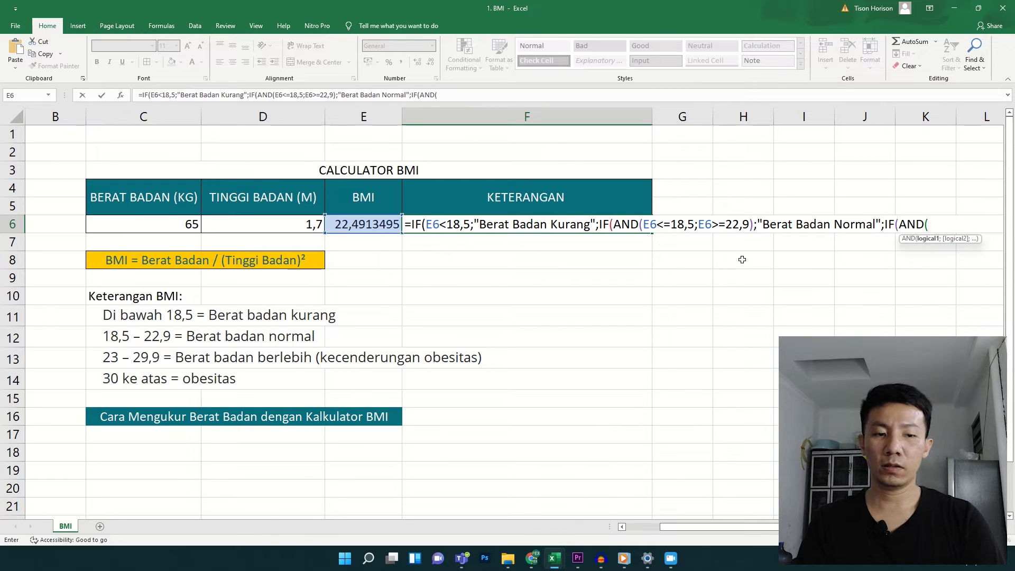
pyautogui.click(368, 225)
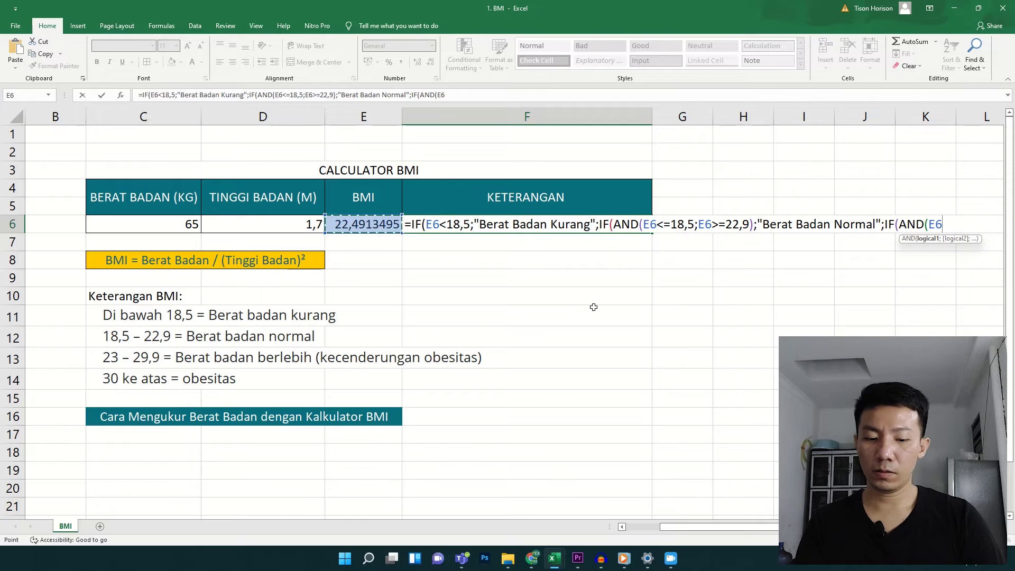
pyautogui.write('<')
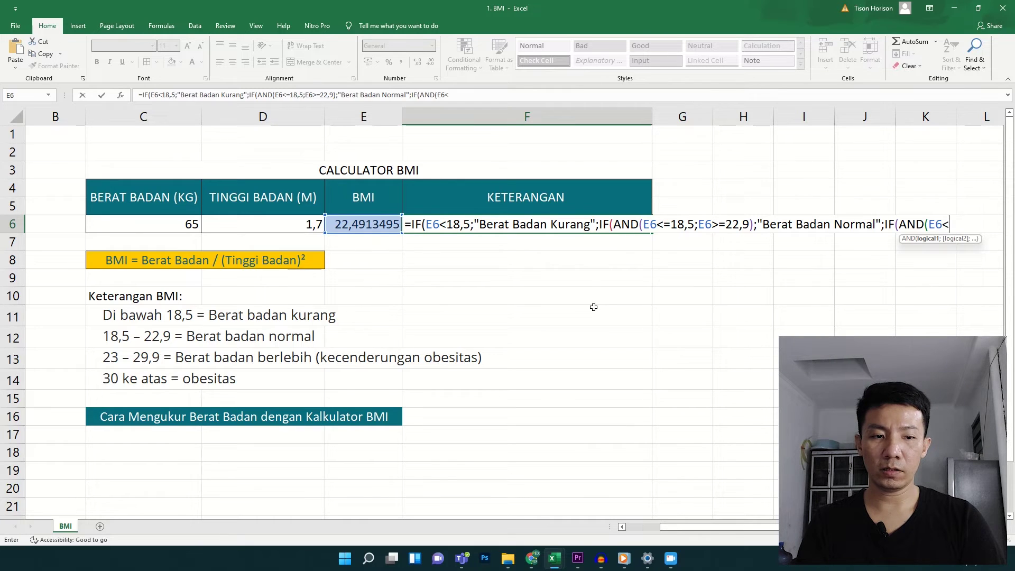
pyautogui.write('=')
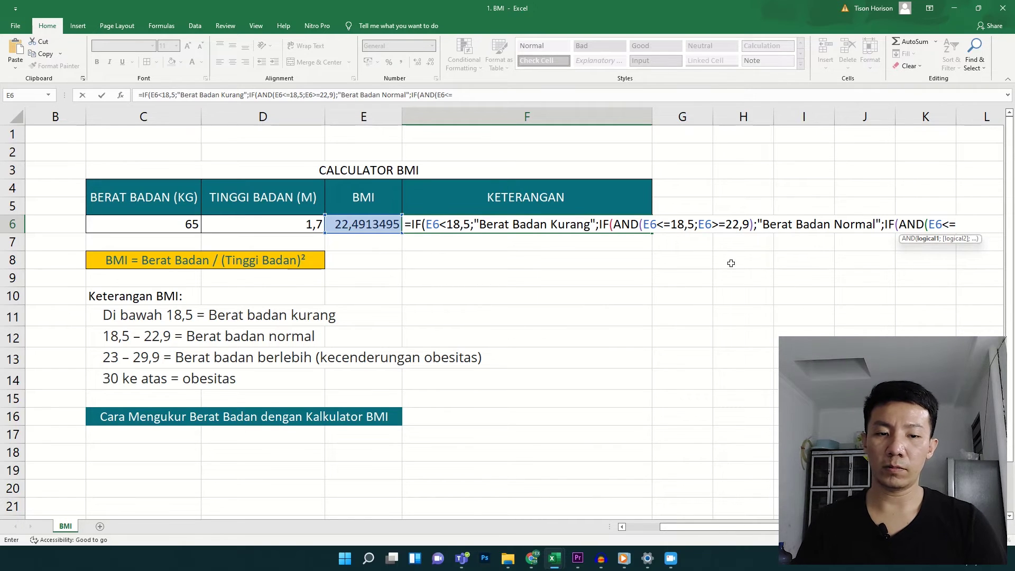
# Correct the comparison operators in the second IF's AND test so its conditions read E6>=18,5 and E6<=22,9
pyautogui.click(665, 225)
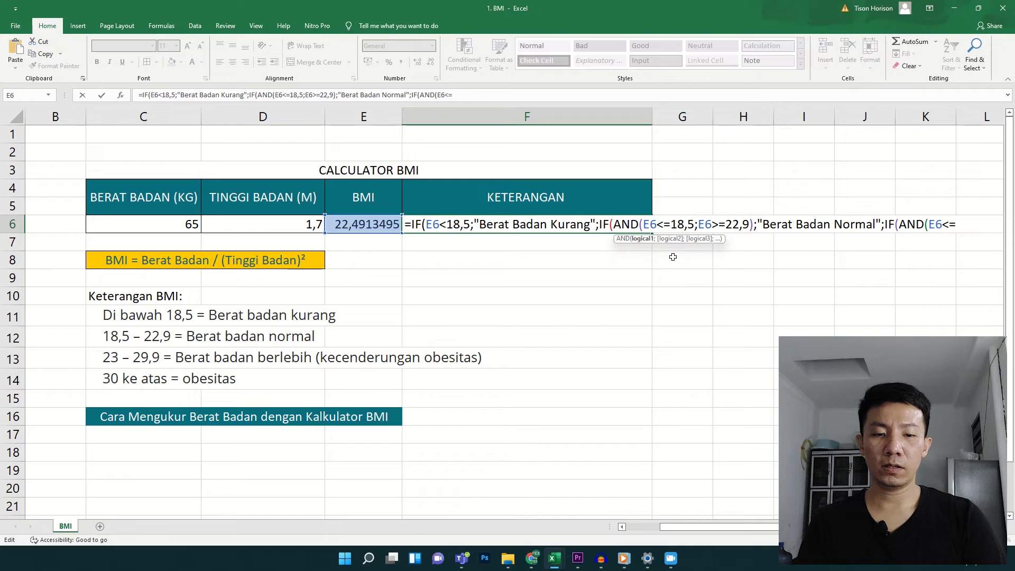
pyautogui.press('BackSpace')
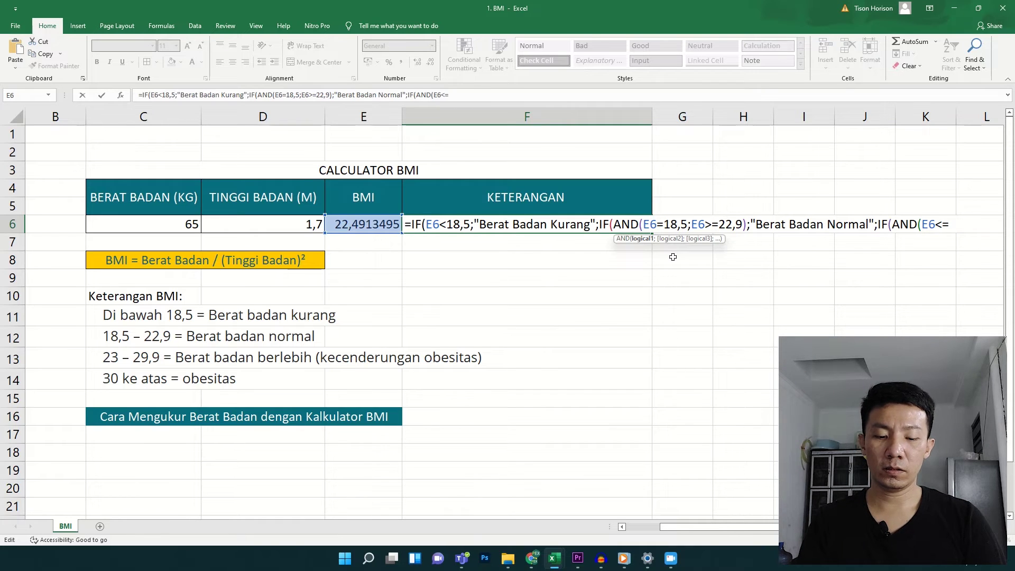
pyautogui.write('>')
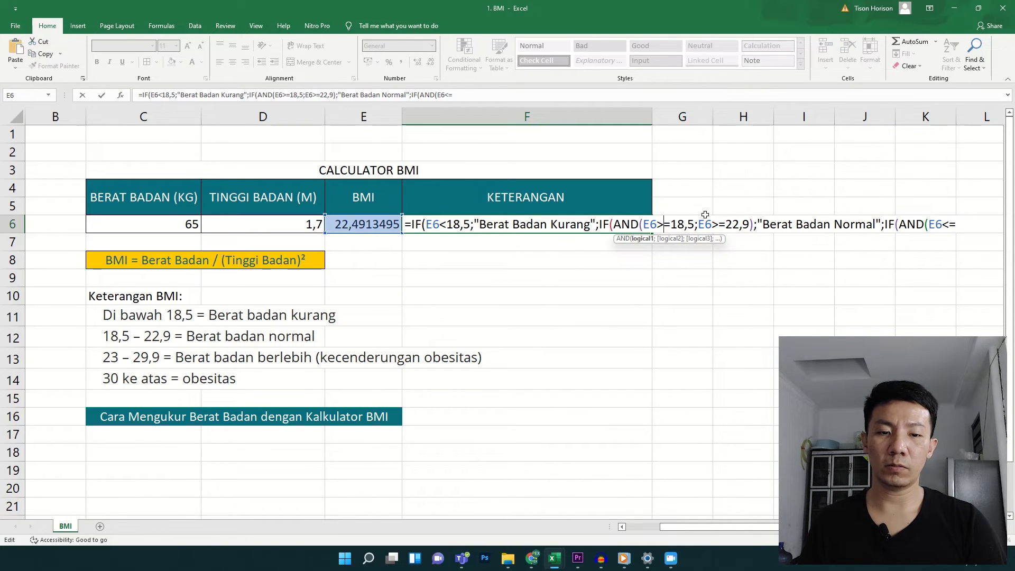
pyautogui.click(720, 226)
pyautogui.press('BackSpace')
pyautogui.write('<')
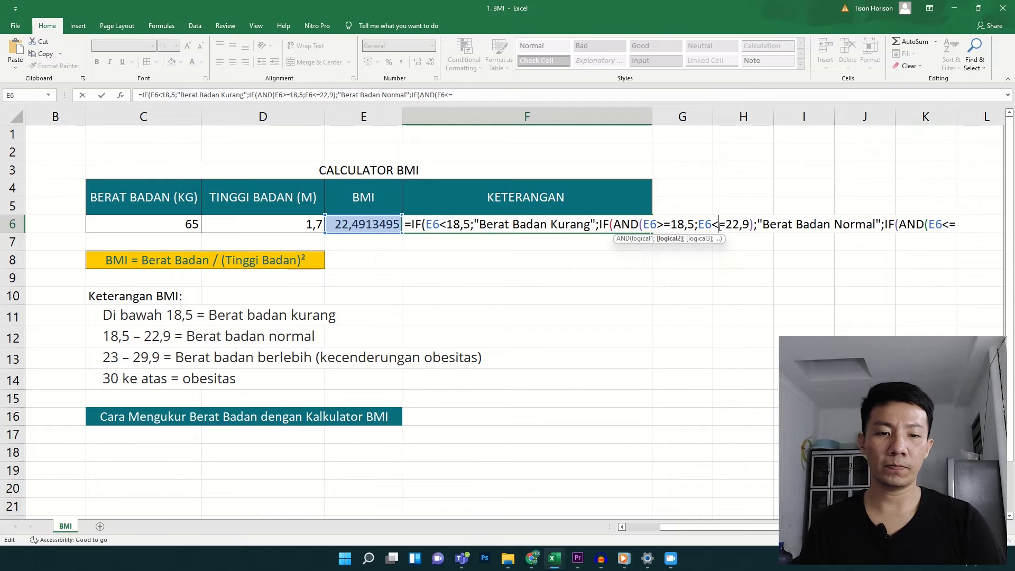
# Change the operator in the third IF's AND test and complete its first condition as E6>=23
pyautogui.click(961, 225)
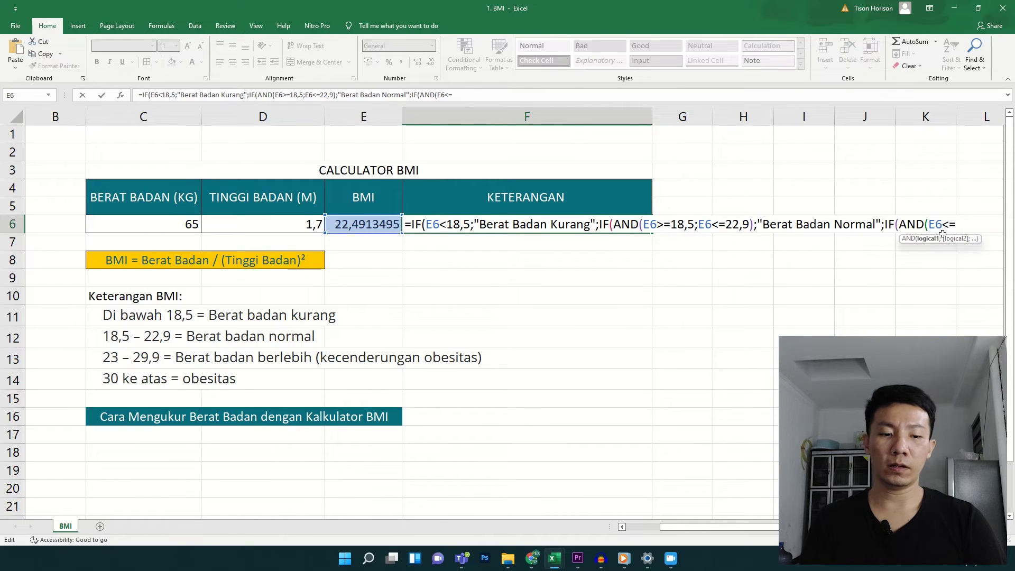
pyautogui.press('BackSpace')
pyautogui.press('BackSpace')
pyautogui.write('>=-')
pyautogui.press('BackSpace')
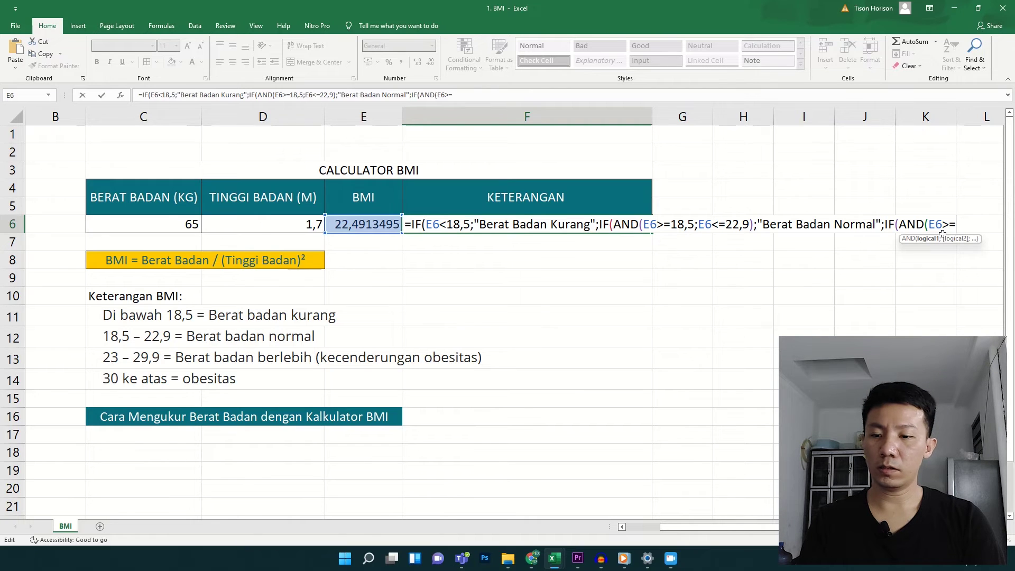
pyautogui.write('23')
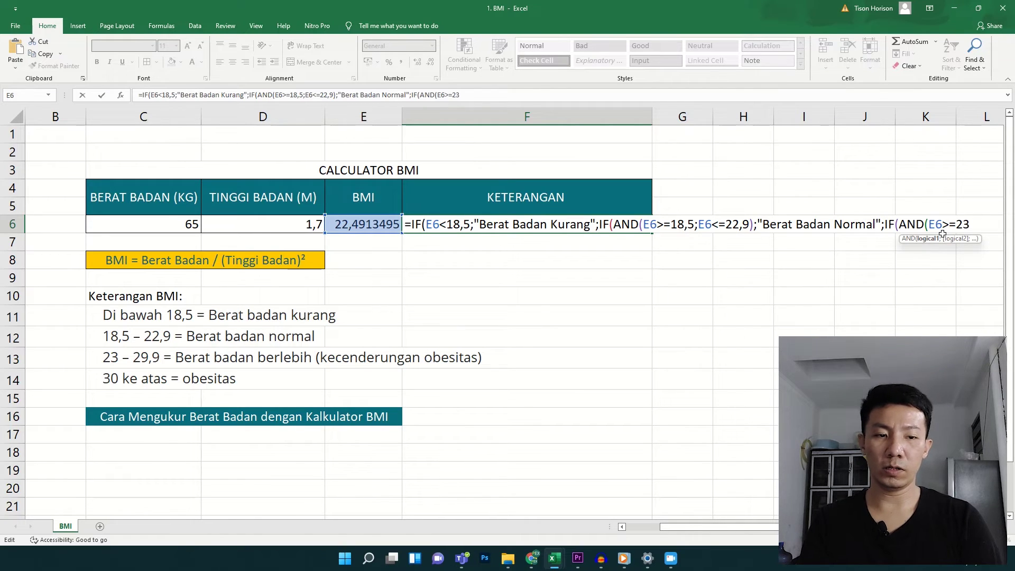
pyautogui.write(';')
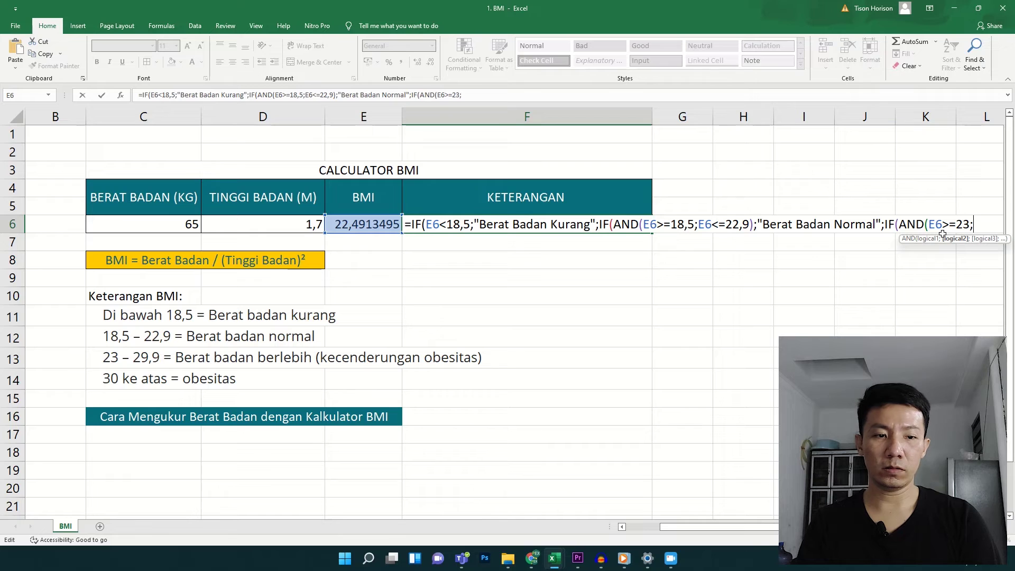
pyautogui.press('BackSpace')
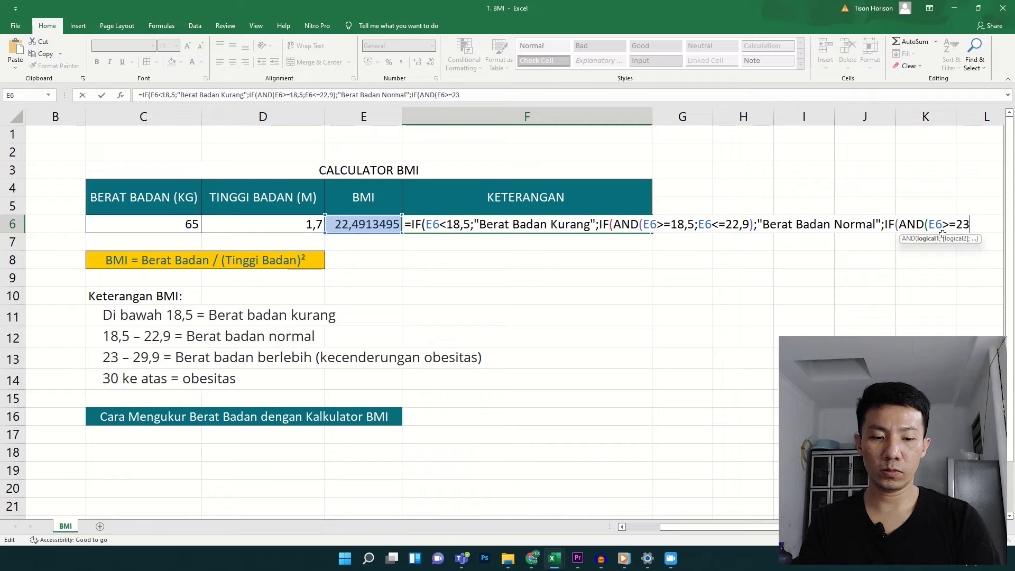
pyautogui.write(');')
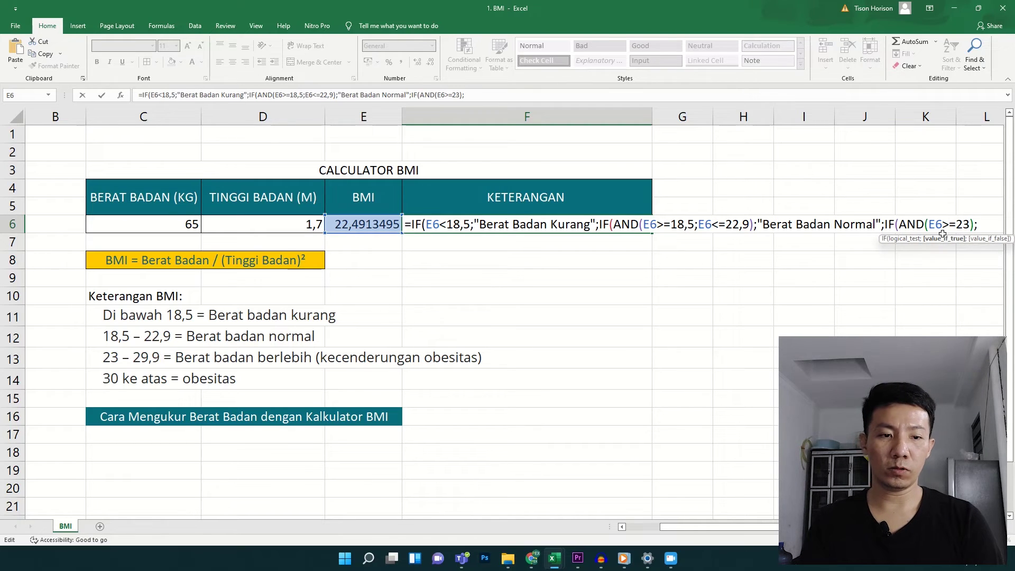
pyautogui.press('BackSpace')
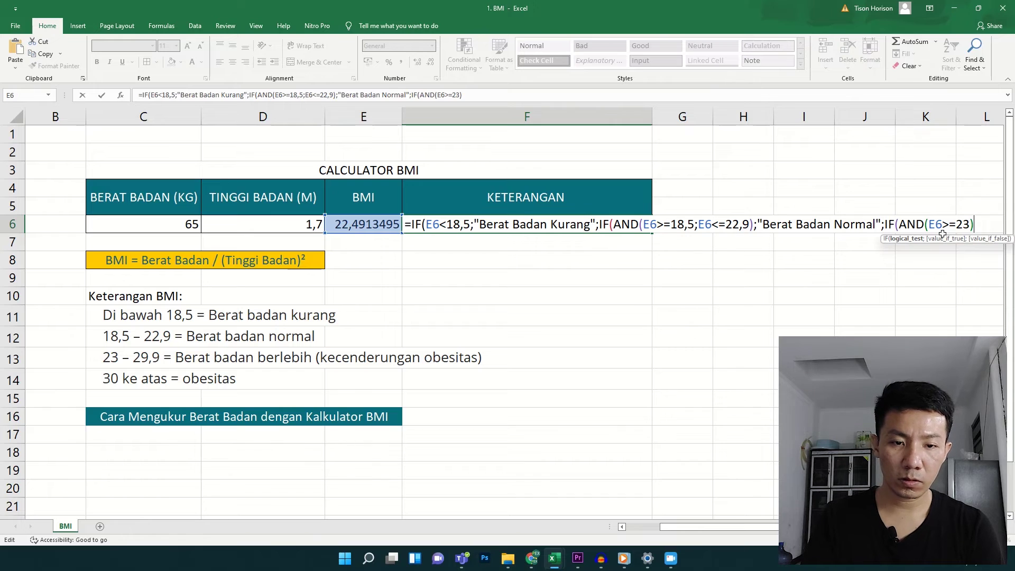
pyautogui.press('BackSpace')
pyautogui.write(';')
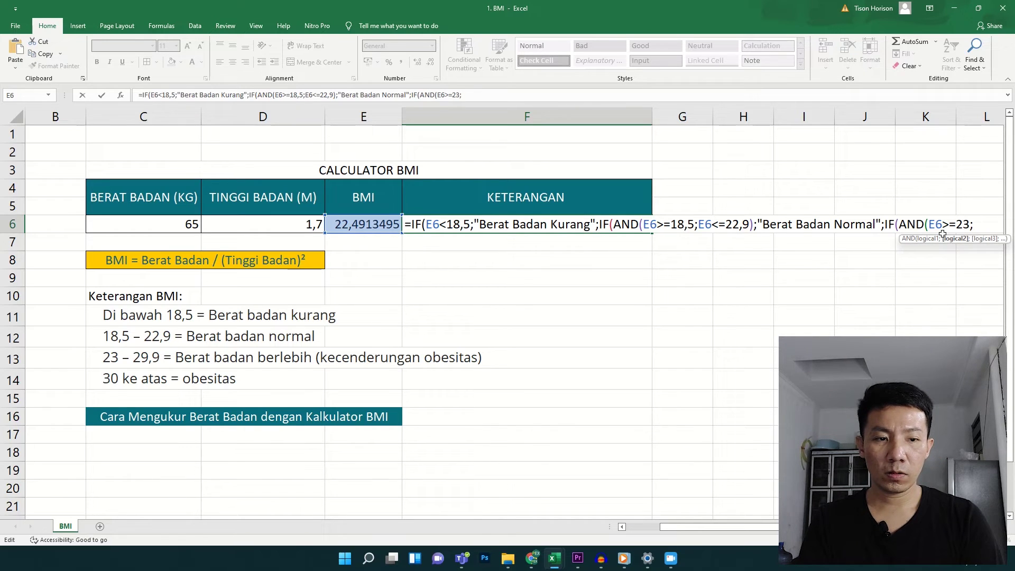
# Add E6<=29,9 as the second condition of the third IF's AND function and close the AND
pyautogui.click(373, 227)
pyautogui.write('<')
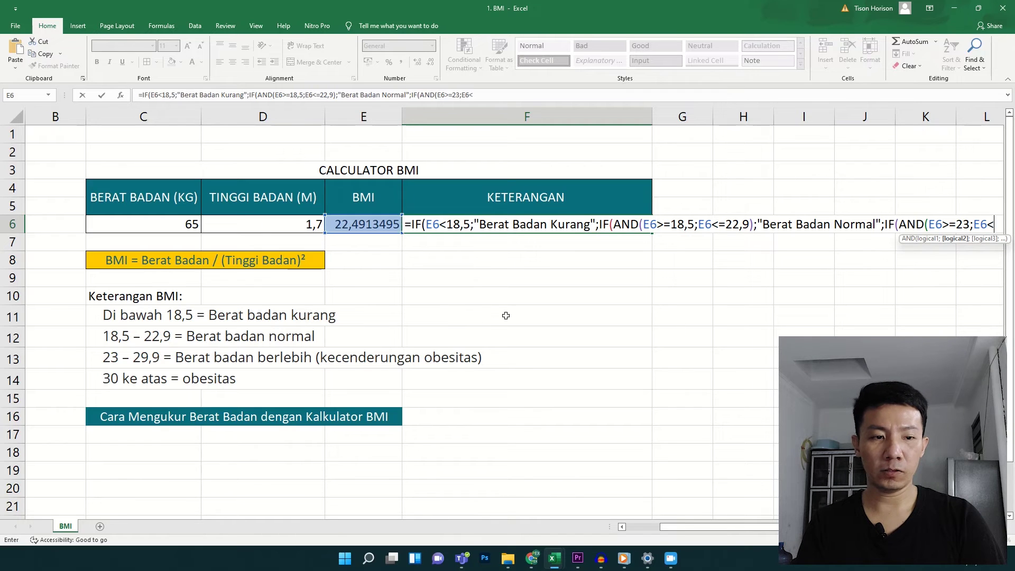
pyautogui.write('=')
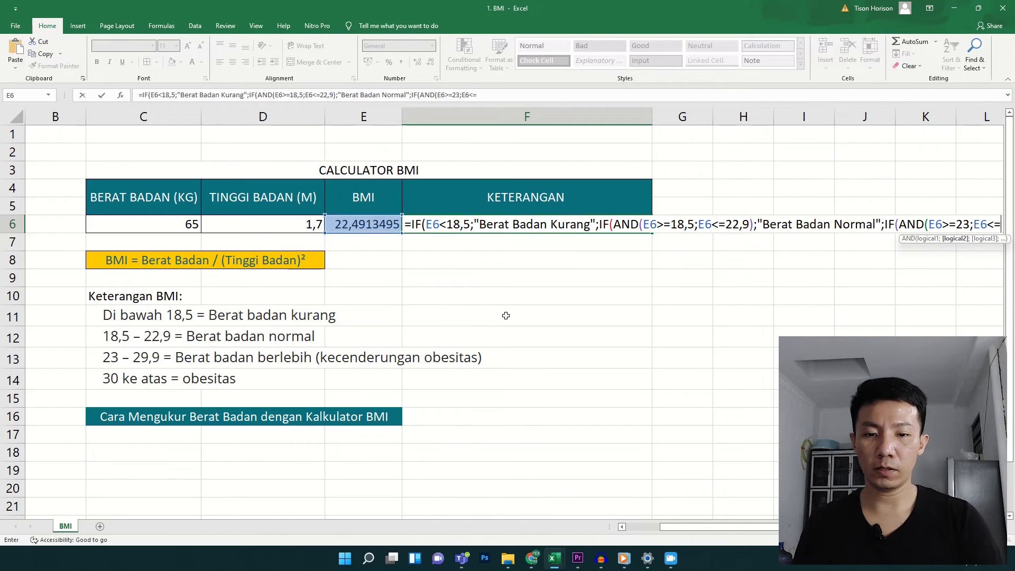
pyautogui.click(369, 225)
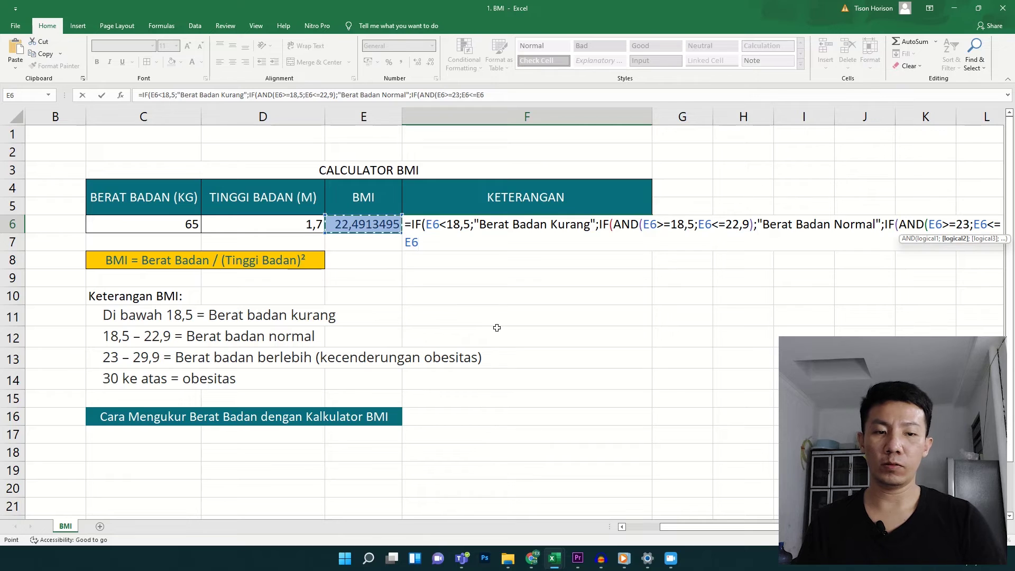
pyautogui.press('BackSpace')
pyautogui.press('BackSpace')
pyautogui.press('BackSpace')
pyautogui.press('BackSpace')
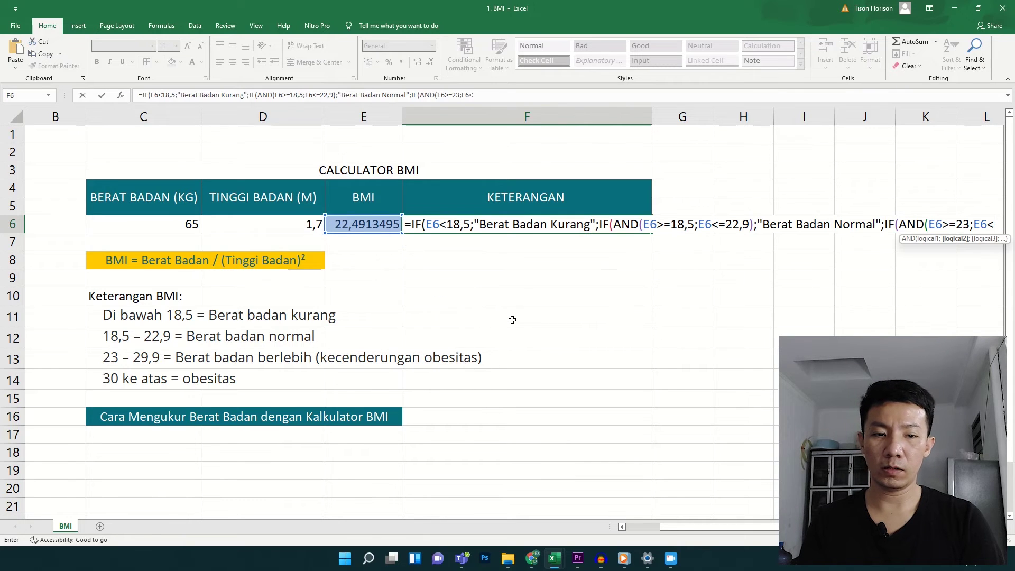
pyautogui.write('<=29')
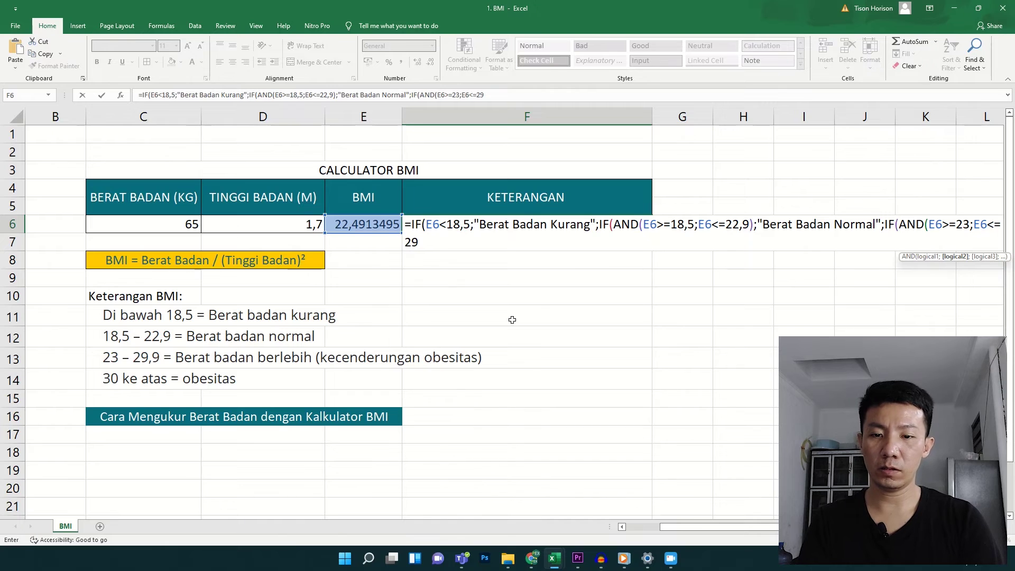
pyautogui.write(',5')
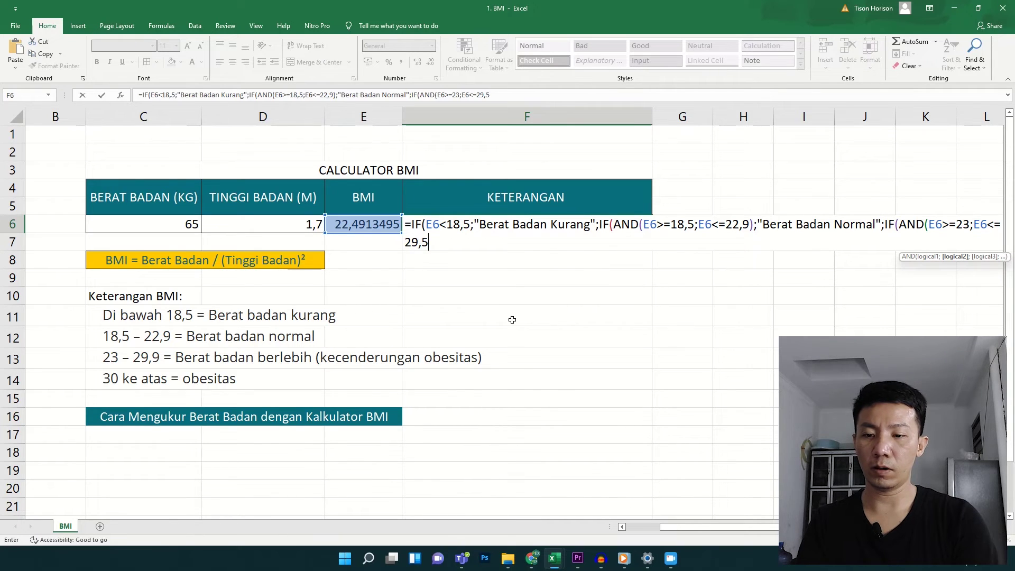
pyautogui.press('BackSpace')
pyautogui.write('9')
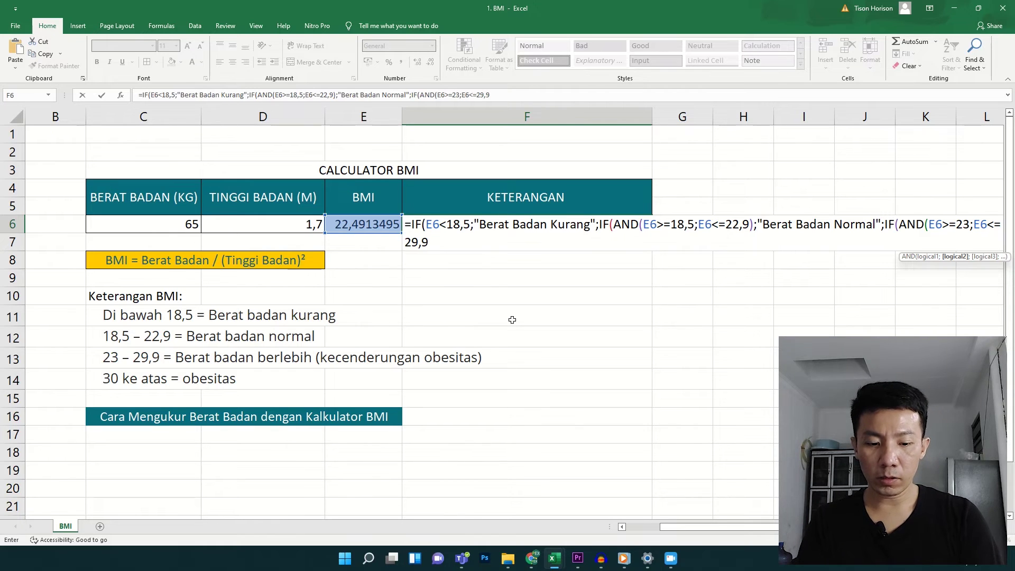
pyautogui.write(')')
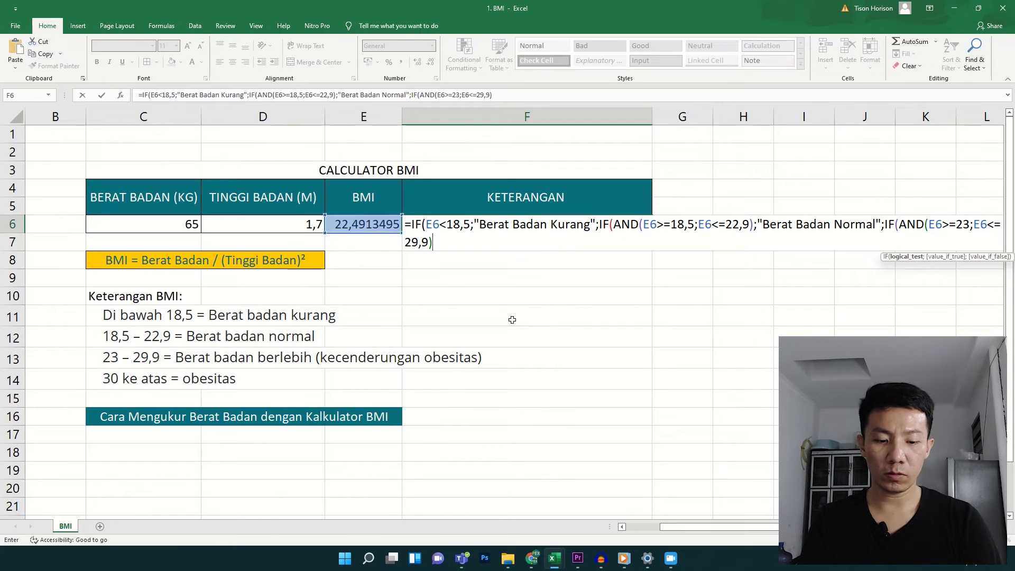
# Add "Berat Badan Berlebih (cenderung obesitas)" as the true result of the third IF in the F6 formula
pyautogui.write(';"')
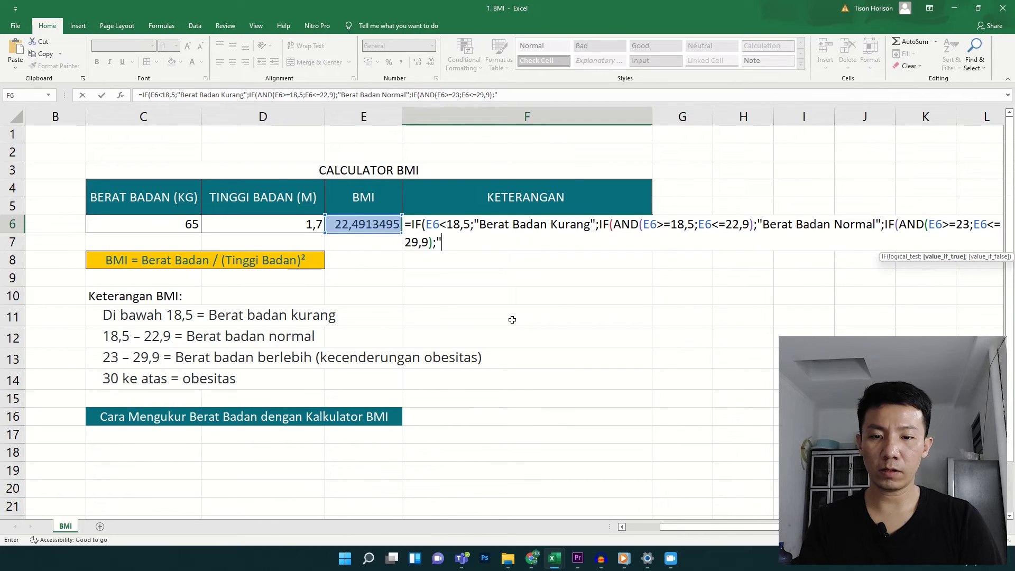
pyautogui.write('Berat')
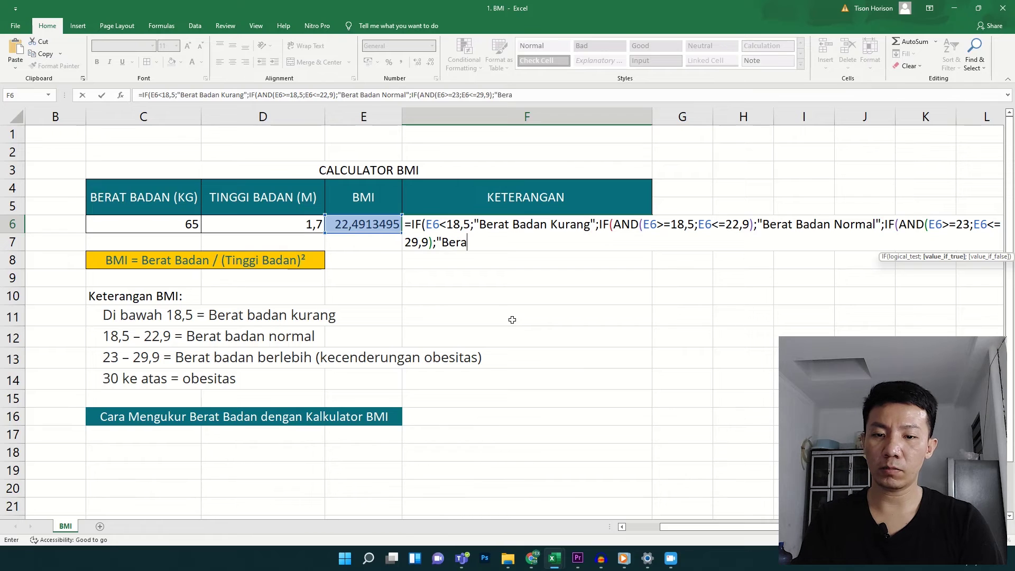
pyautogui.write(' Badan')
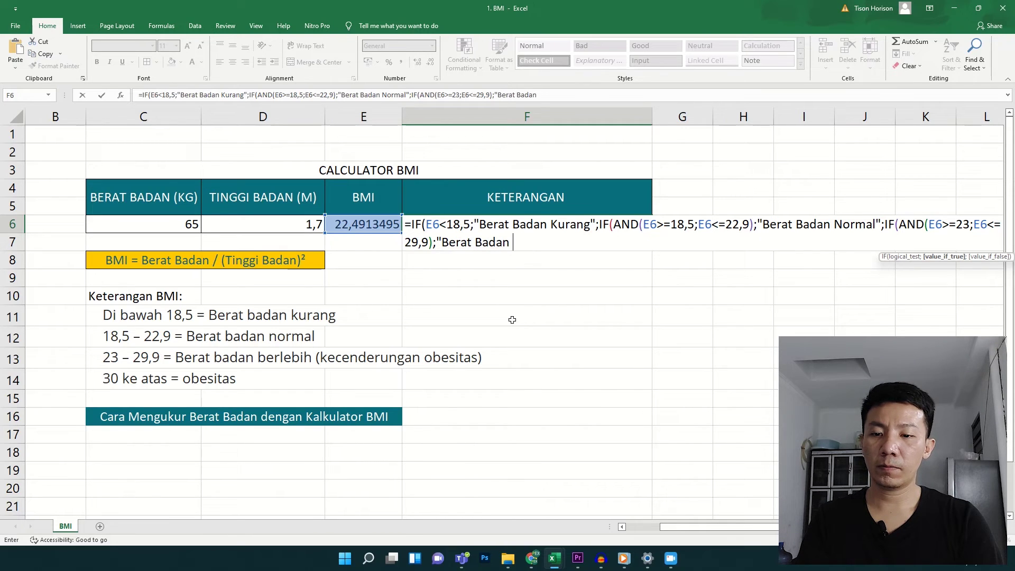
pyautogui.write(' Berleb')
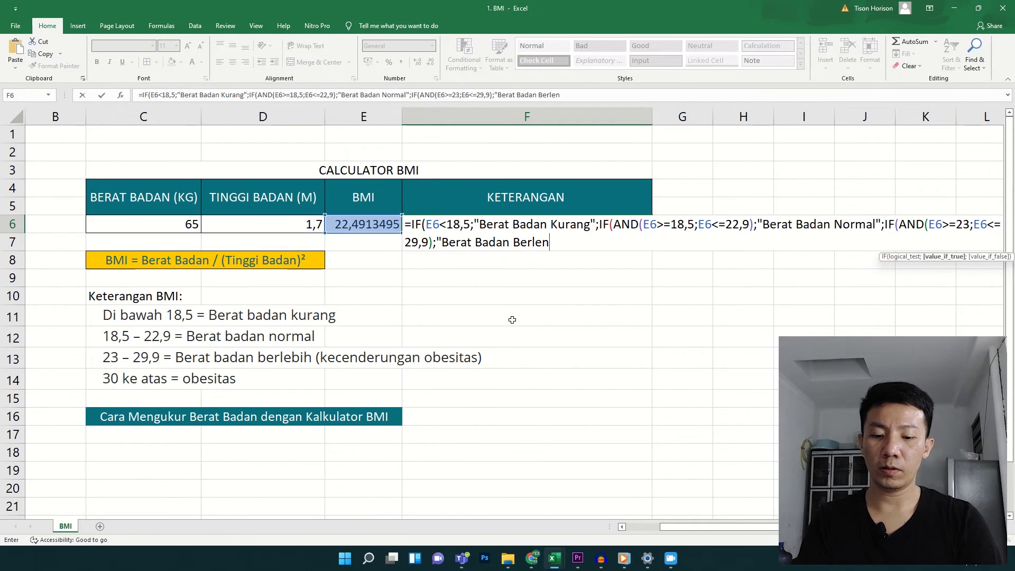
pyautogui.write('ih (')
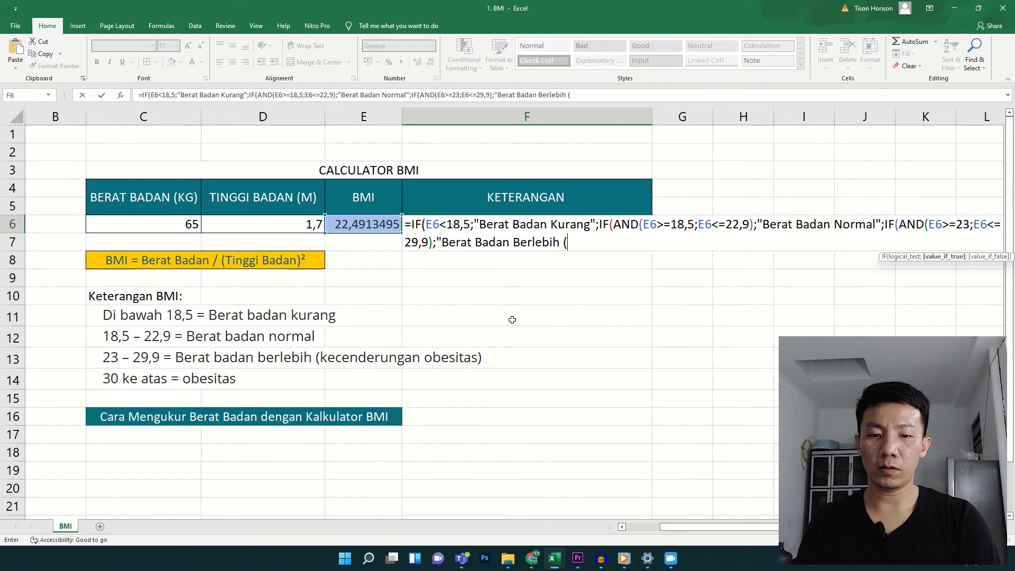
pyautogui.write('cende')
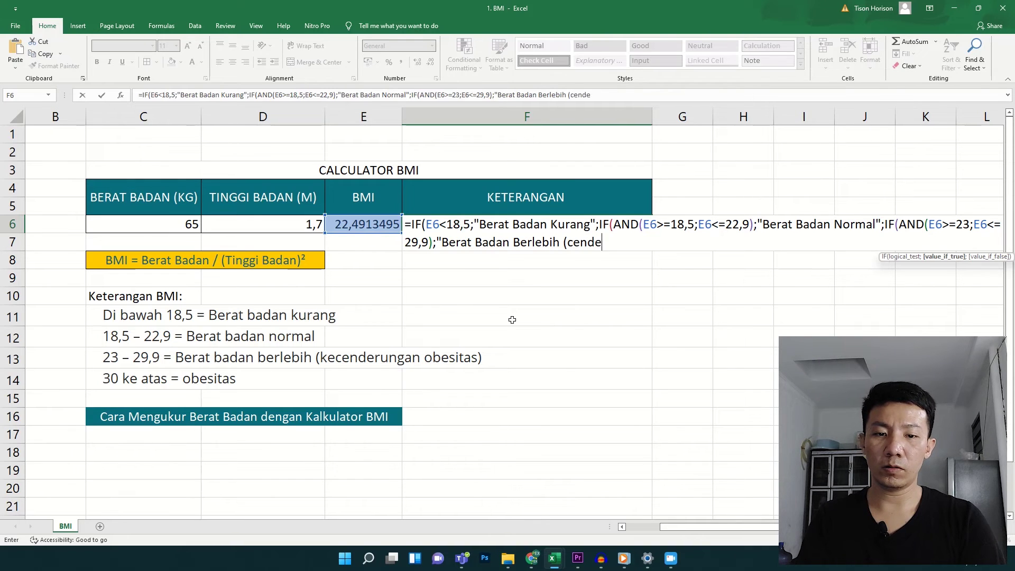
pyautogui.write('rung o')
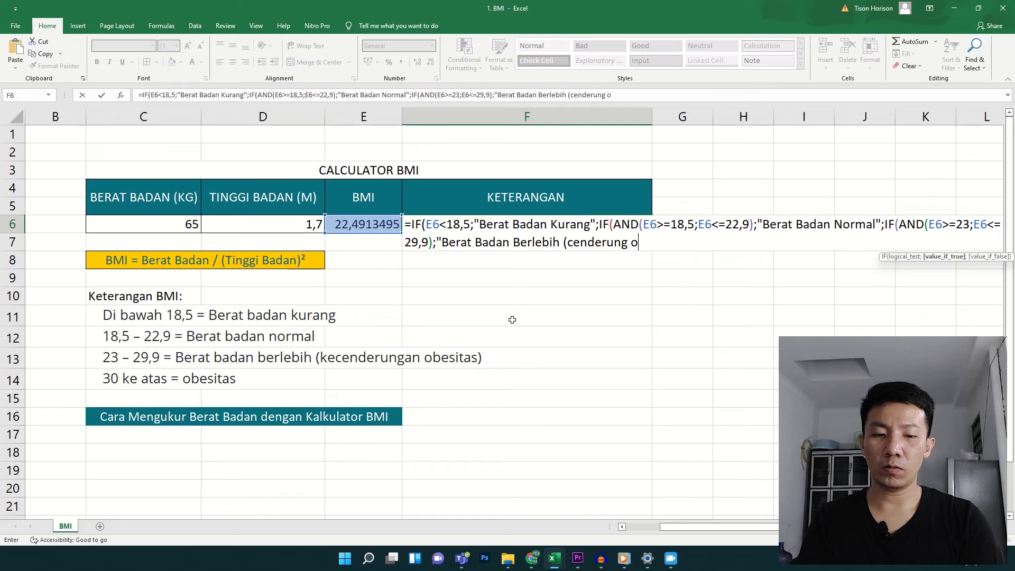
pyautogui.write('besit')
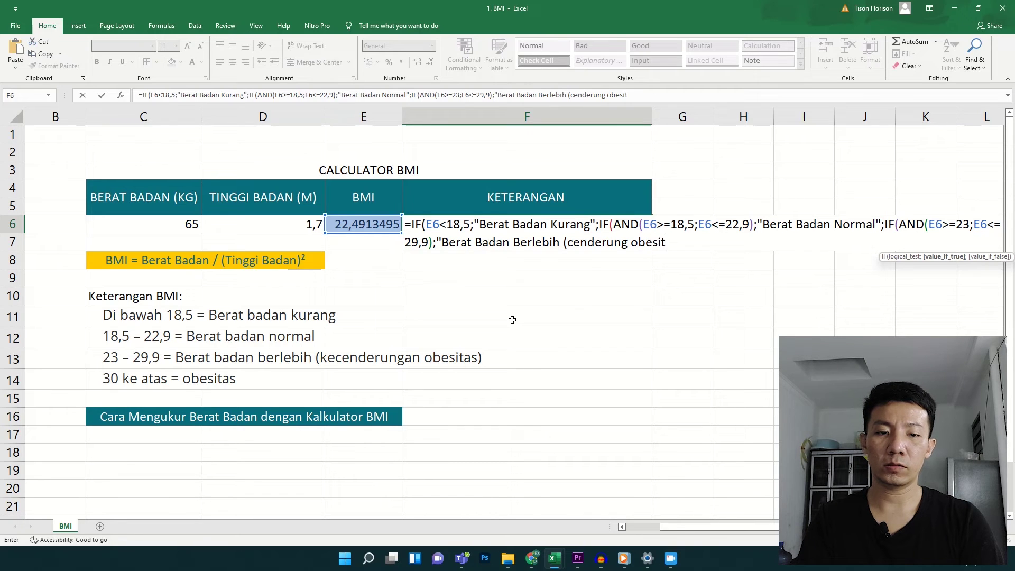
pyautogui.write('as)"')
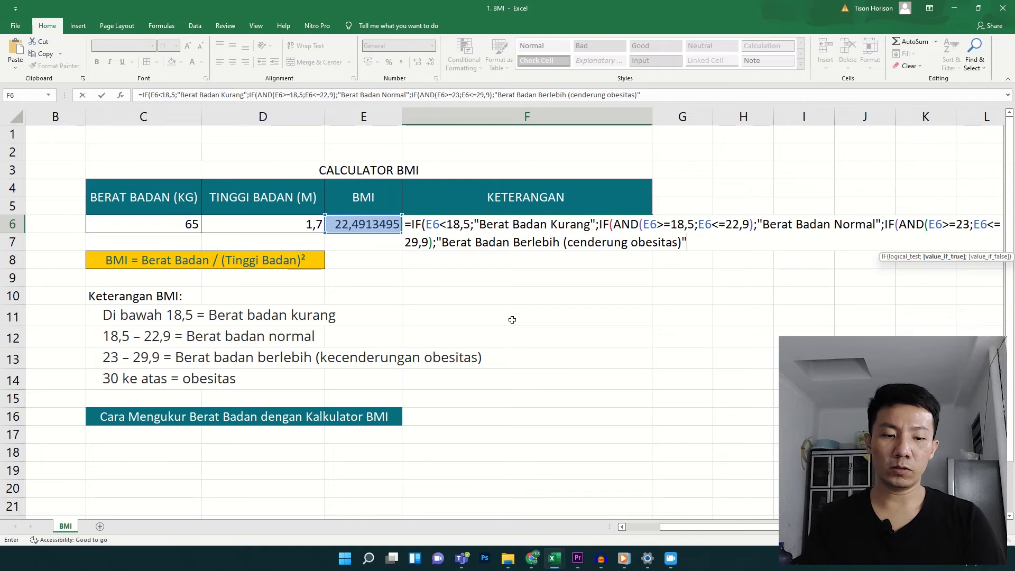
# Set "Obesitas" as the third IF's false result and enter the formula in F6, accepting the proposed typo correction
pyautogui.write(';')
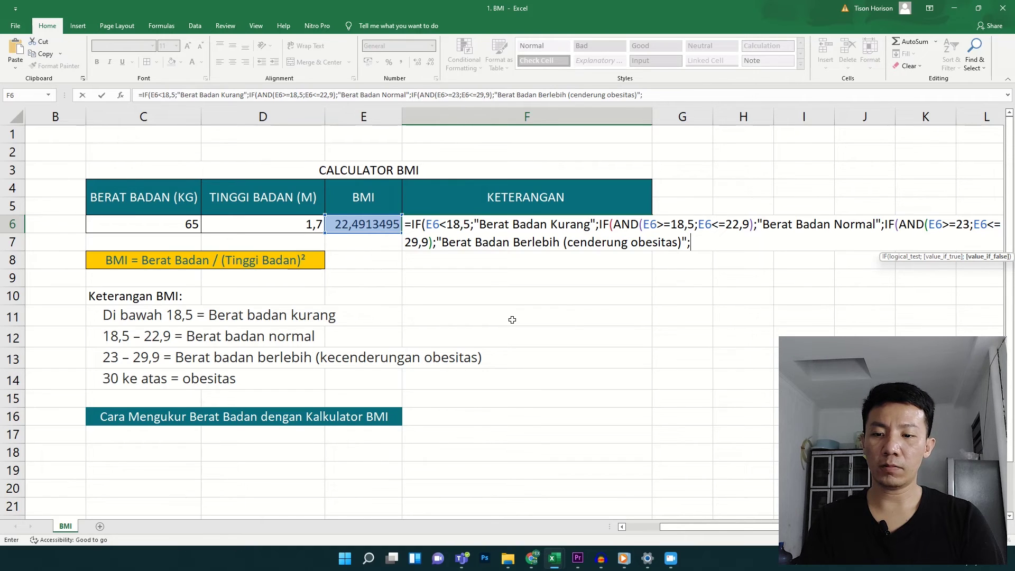
pyautogui.write('"Obesitas')
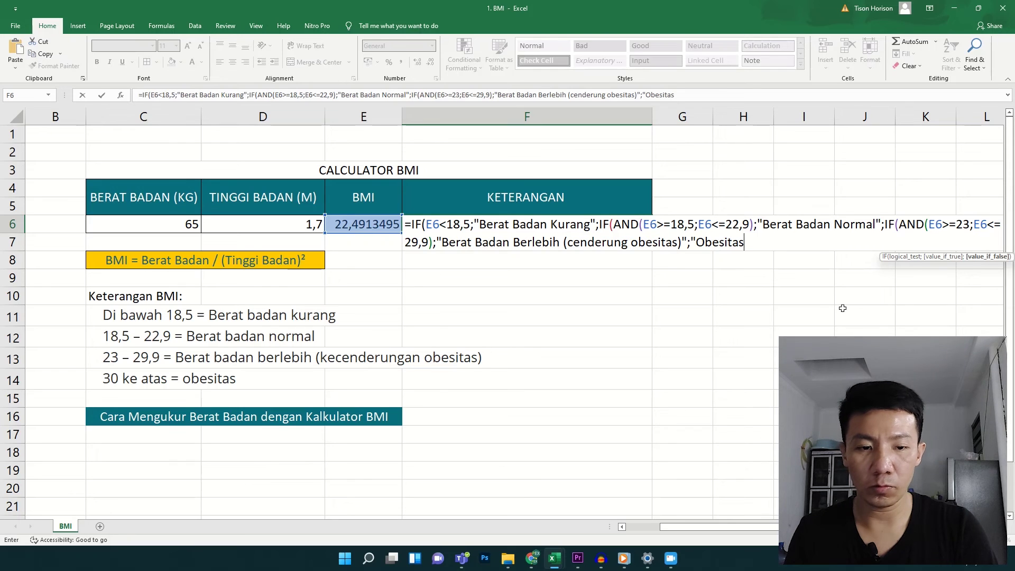
pyautogui.press('Return')
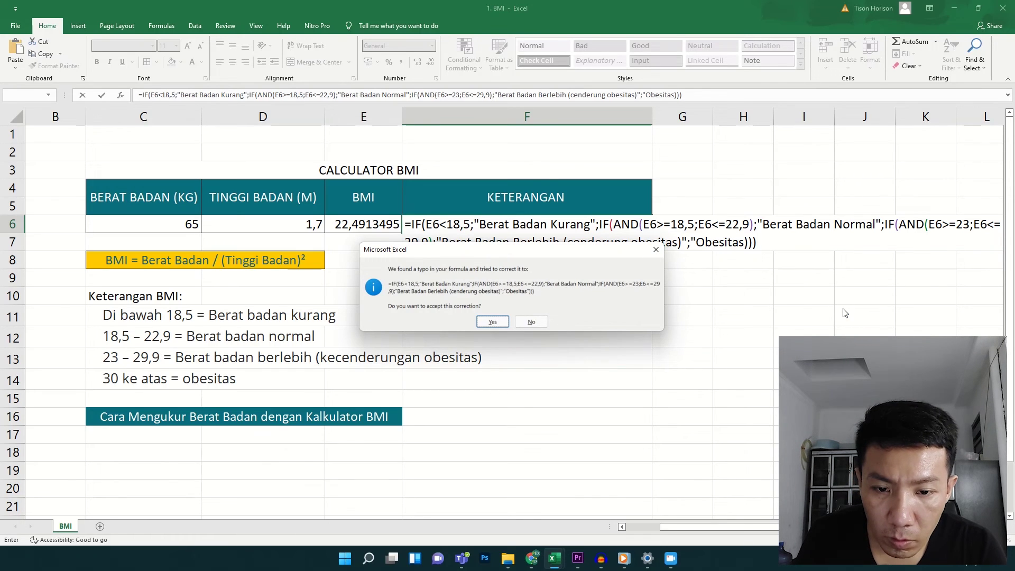
pyautogui.click(493, 321)
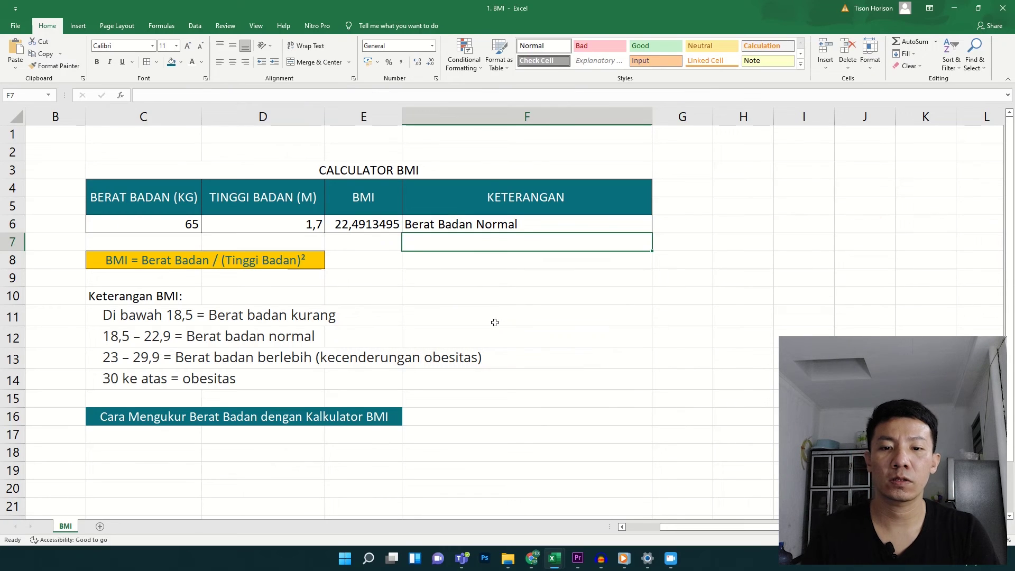
pyautogui.click(524, 226)
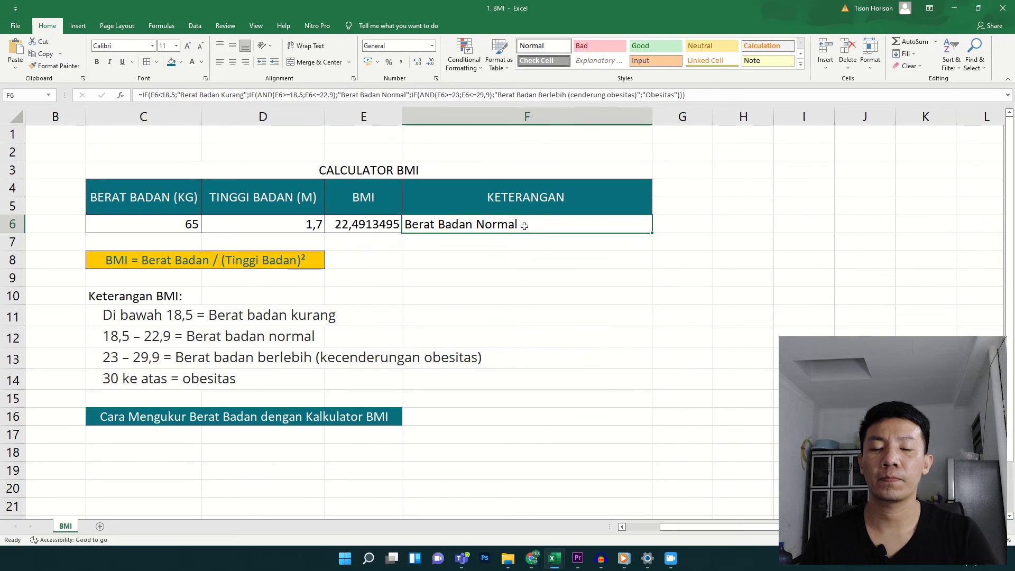
pyautogui.click(570, 273)
pyautogui.click(544, 227)
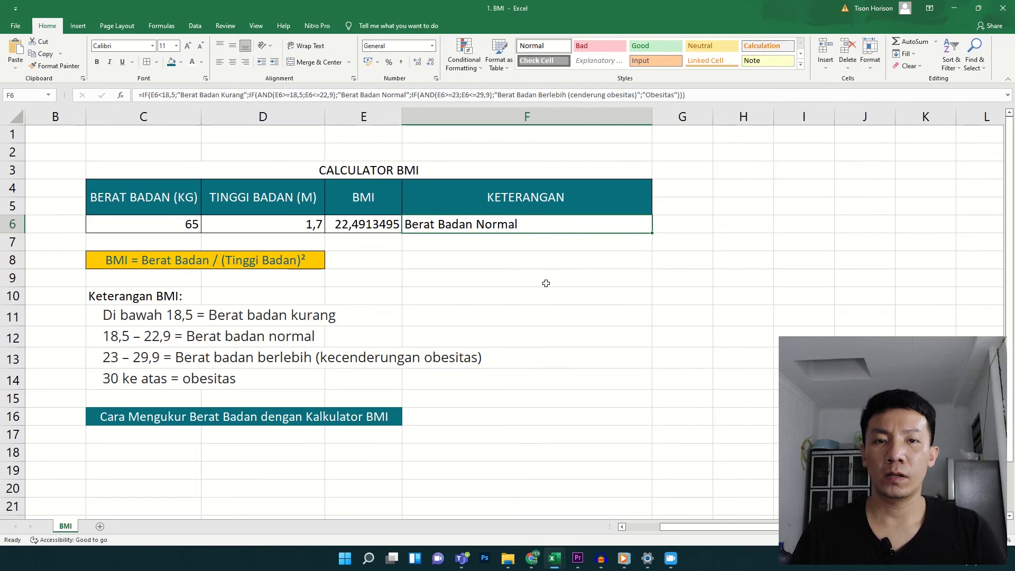
# Test the calculator with a weight of 72 kg in C6 and a height of 1,65 m in D6
pyautogui.click(184, 223)
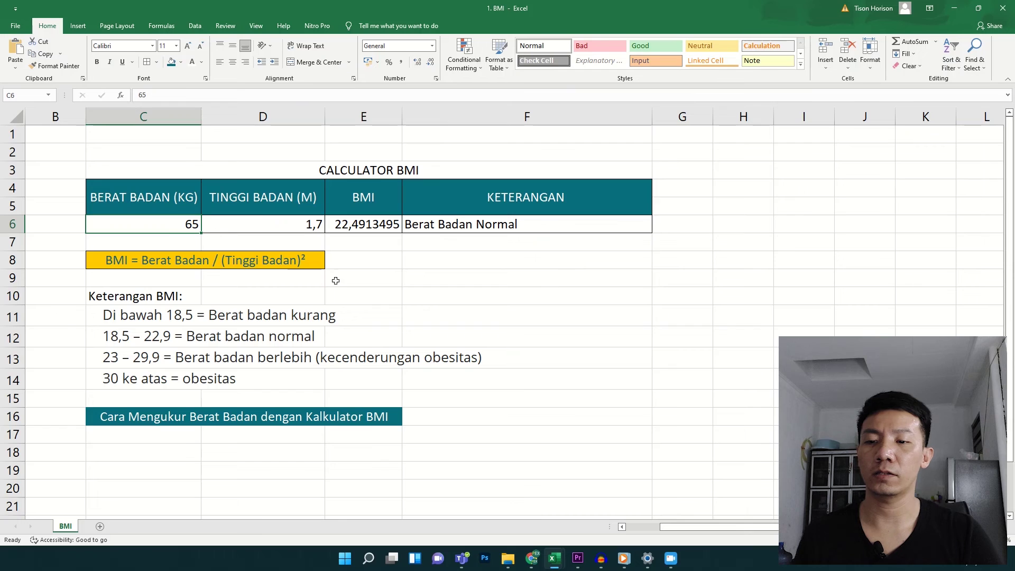
pyautogui.write('72')
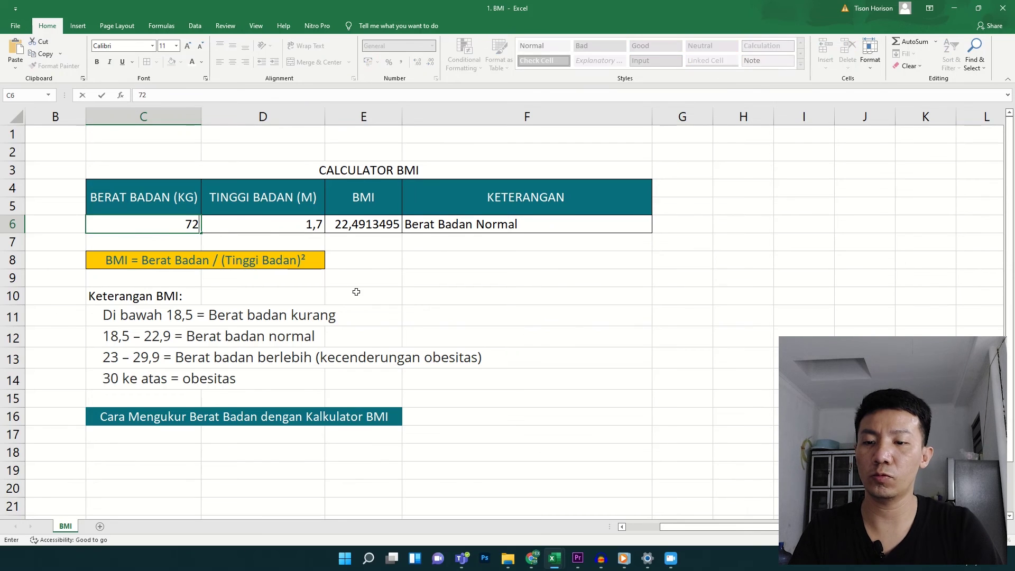
pyautogui.press('Tab')
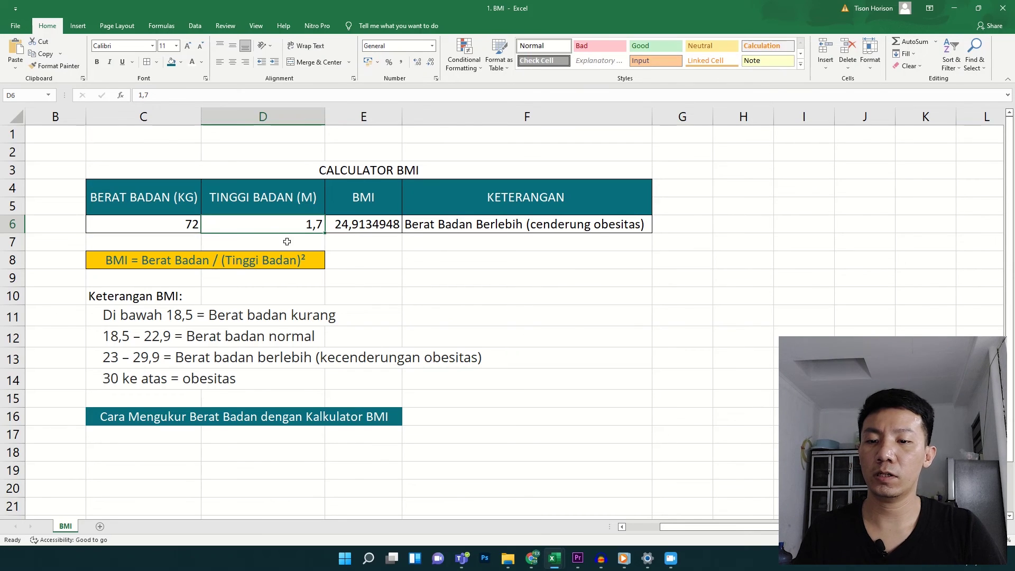
pyautogui.write('165')
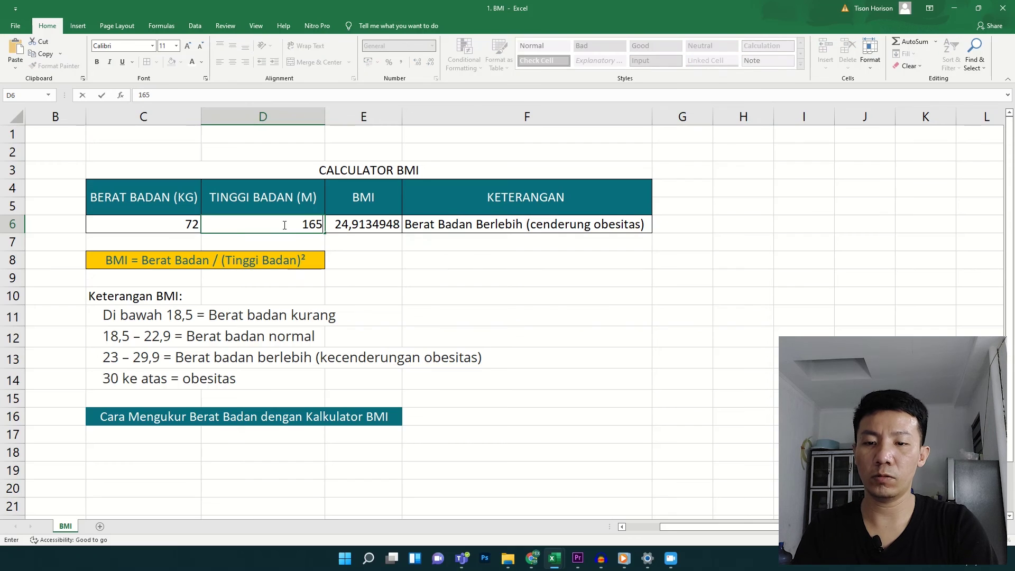
pyautogui.press('BackSpace')
pyautogui.press('BackSpace')
pyautogui.write(',65')
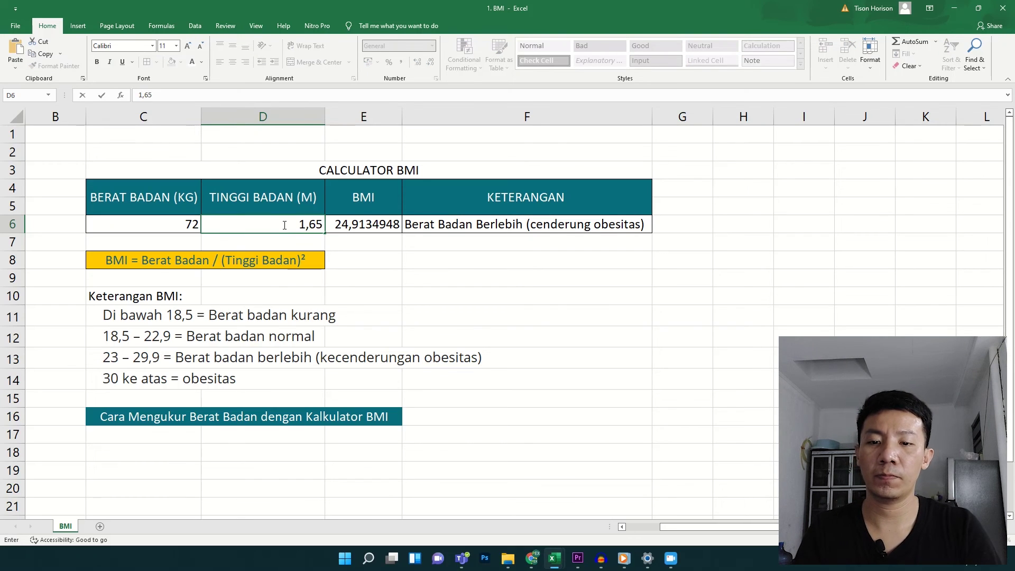
pyautogui.press('Return')
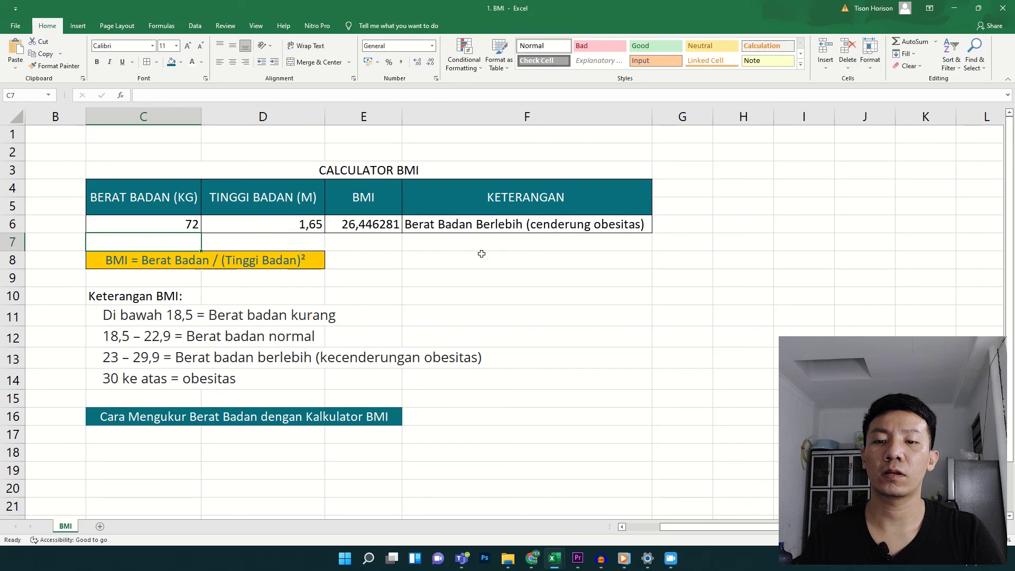
# Review the BMI formula in E6 and the nested IF formula in F6 without changing them
pyautogui.click(478, 229)
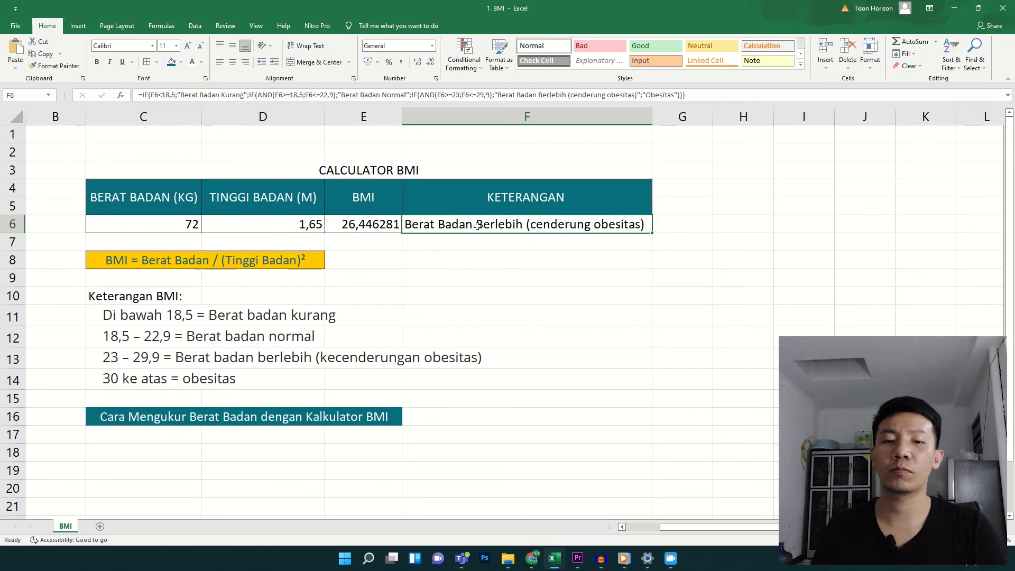
pyautogui.click(503, 268)
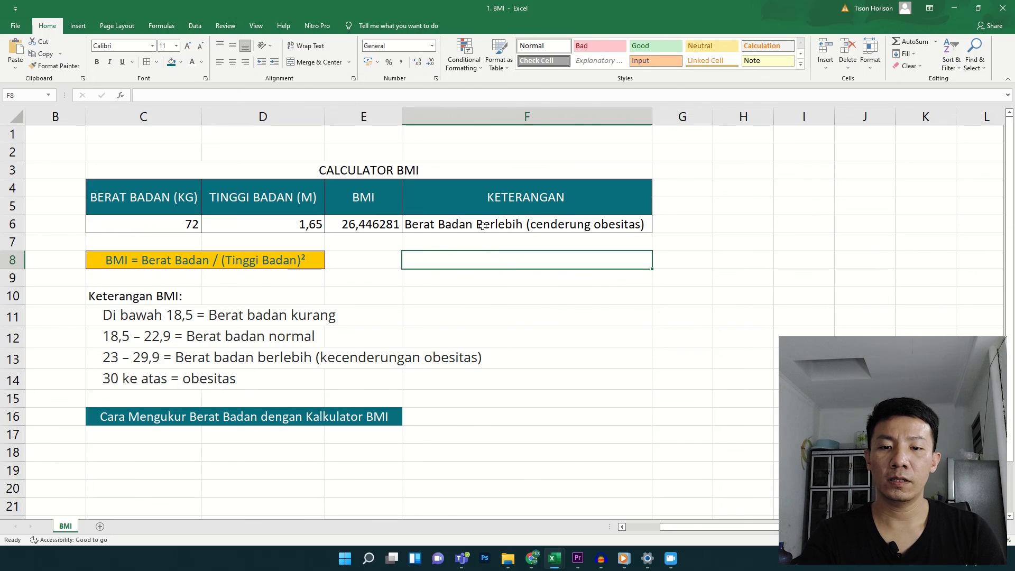
pyautogui.click(451, 226)
pyautogui.press('Left')
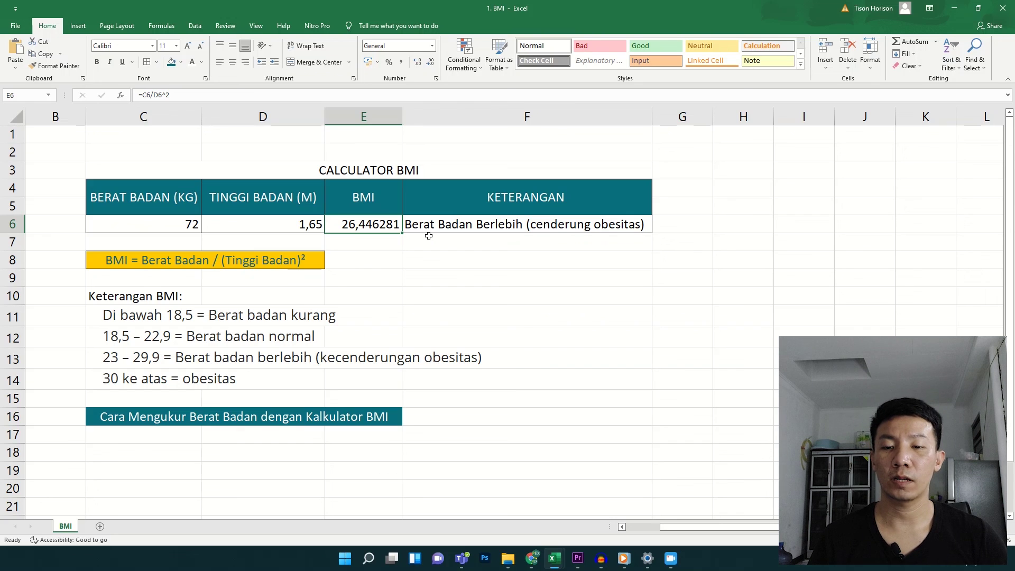
pyautogui.click(444, 225)
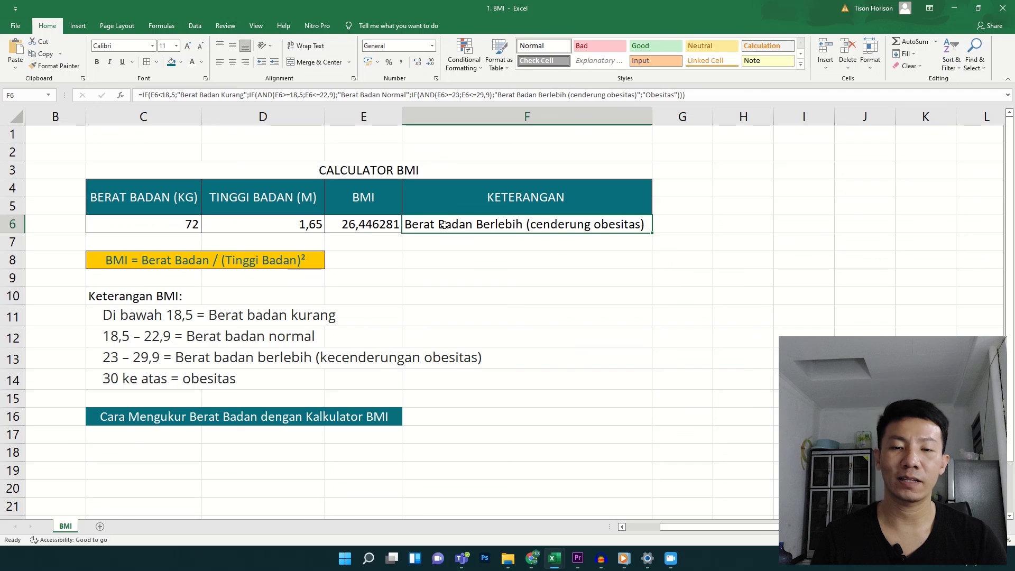
pyautogui.doubleClick(444, 226)
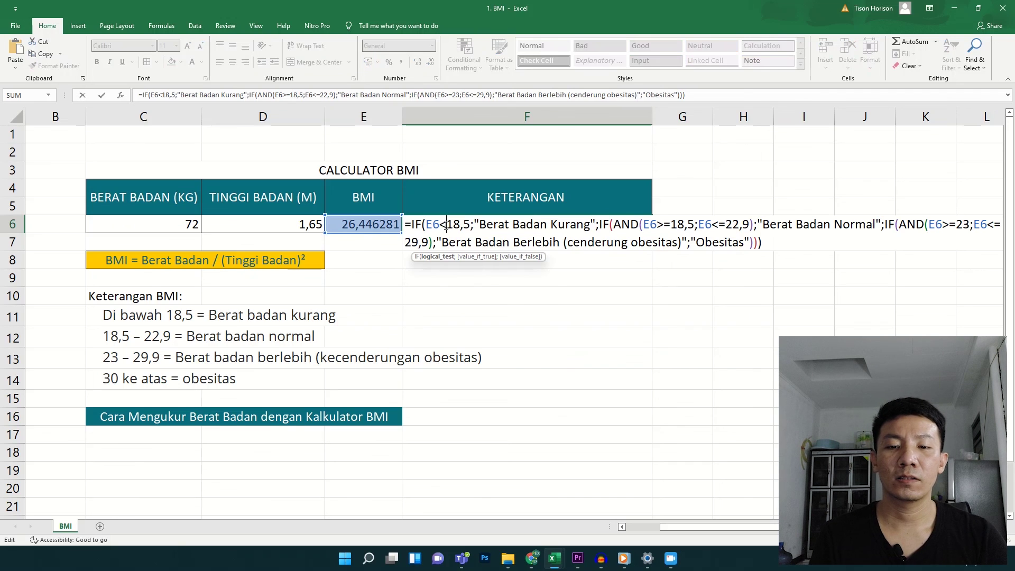
pyautogui.press('Return')
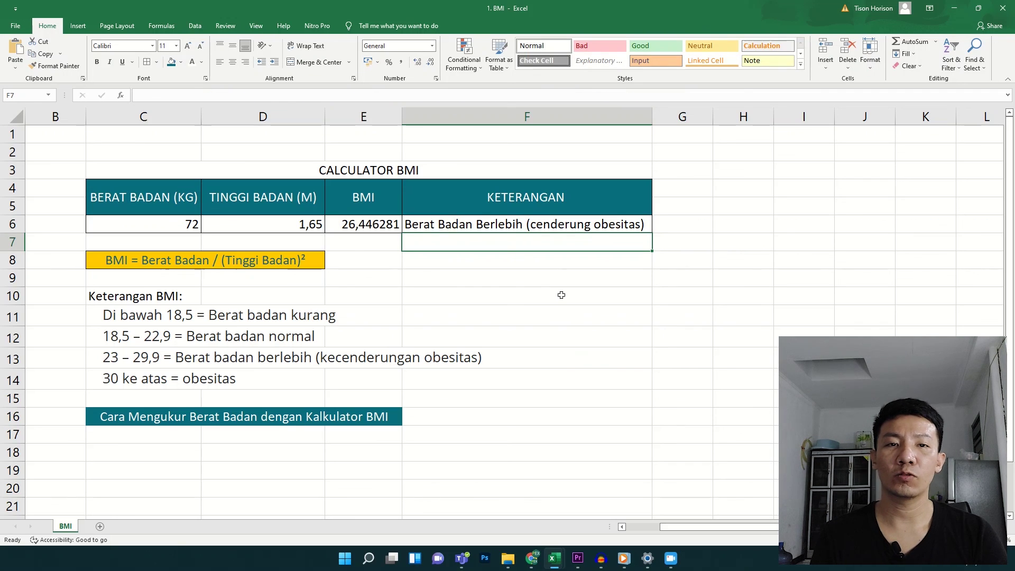